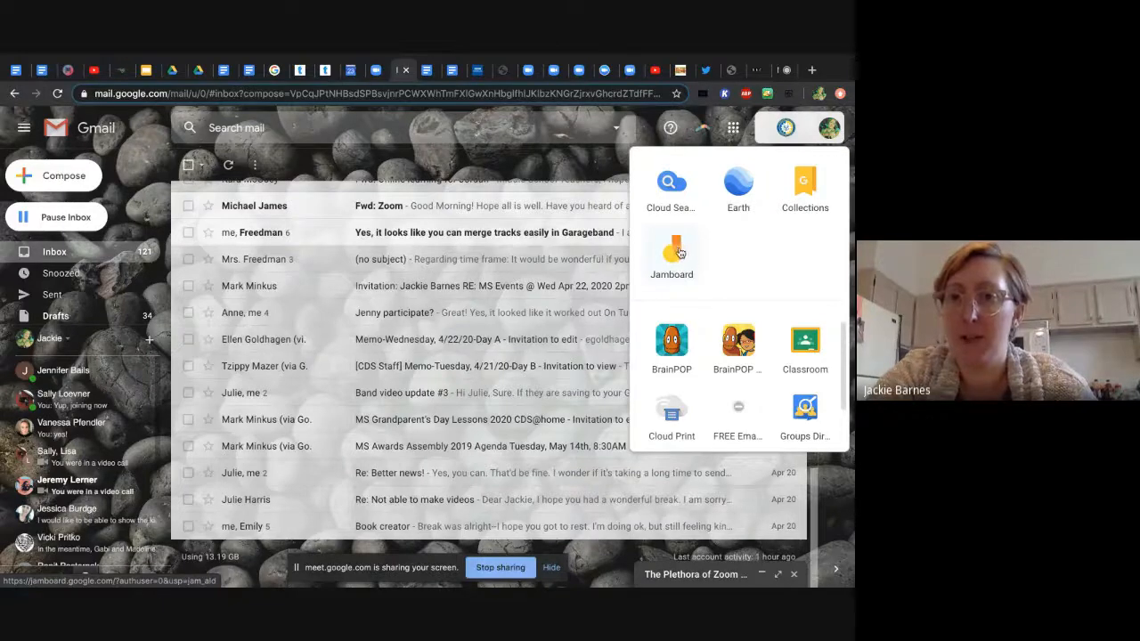
Open Jamboard from the Google apps and highlight its web address, jamboard.google.com
left_click(677, 253)
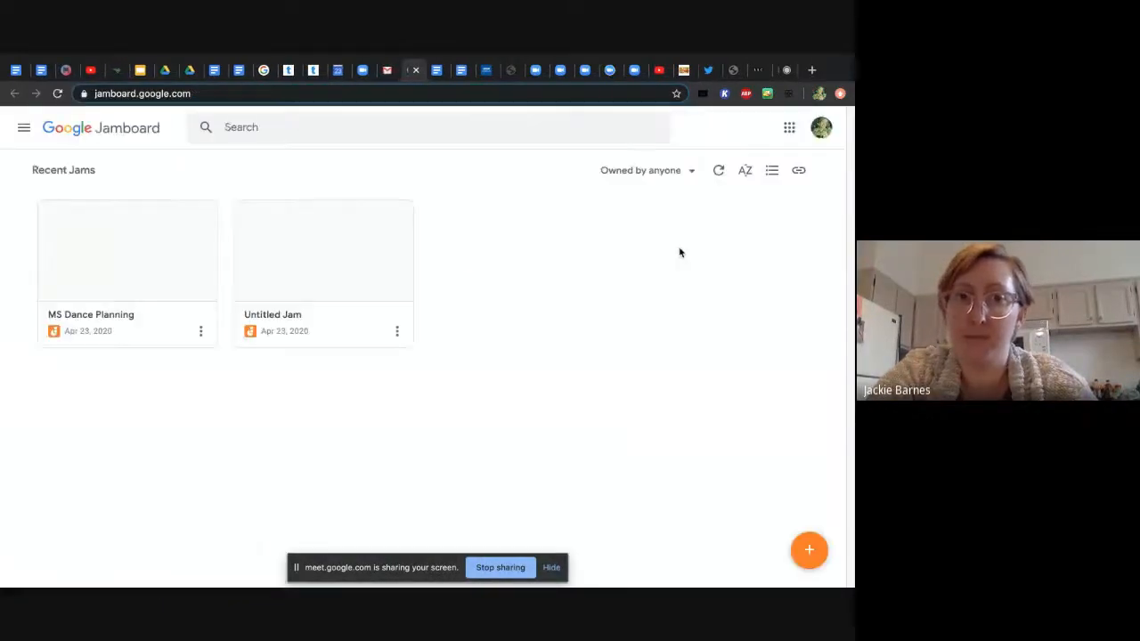
left_click(205, 94)
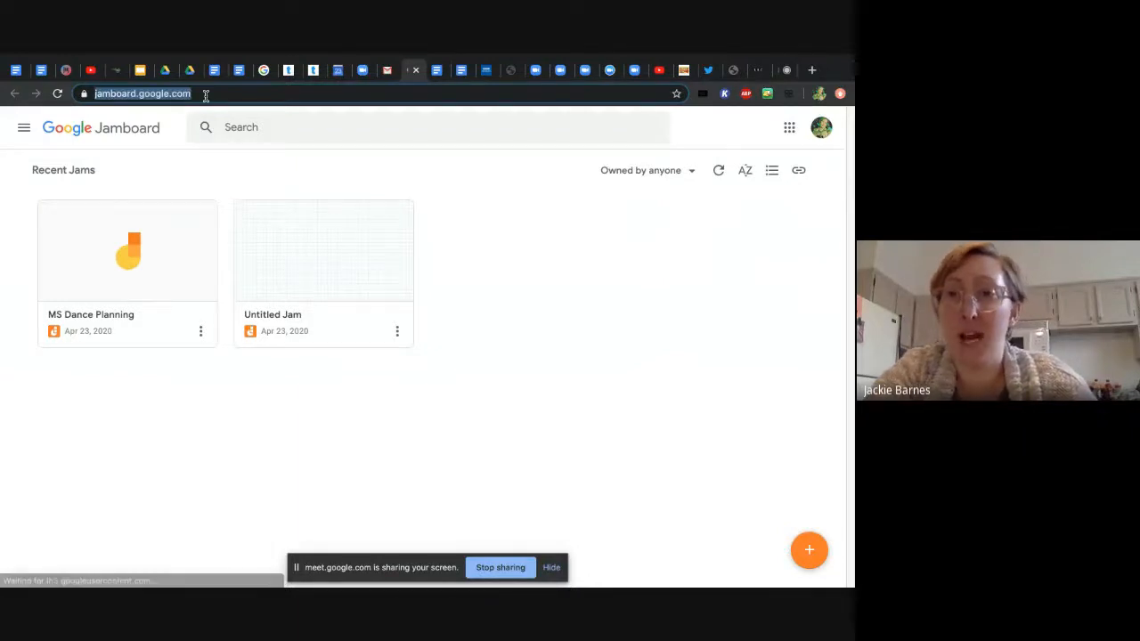
left_click(172, 100)
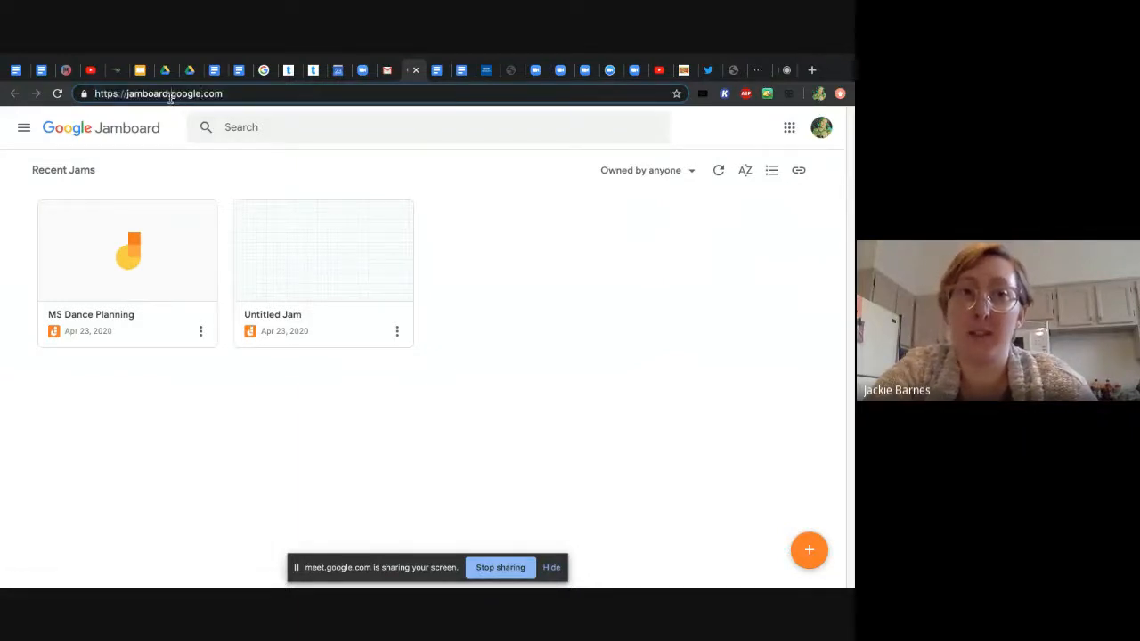
triple_click(171, 98)
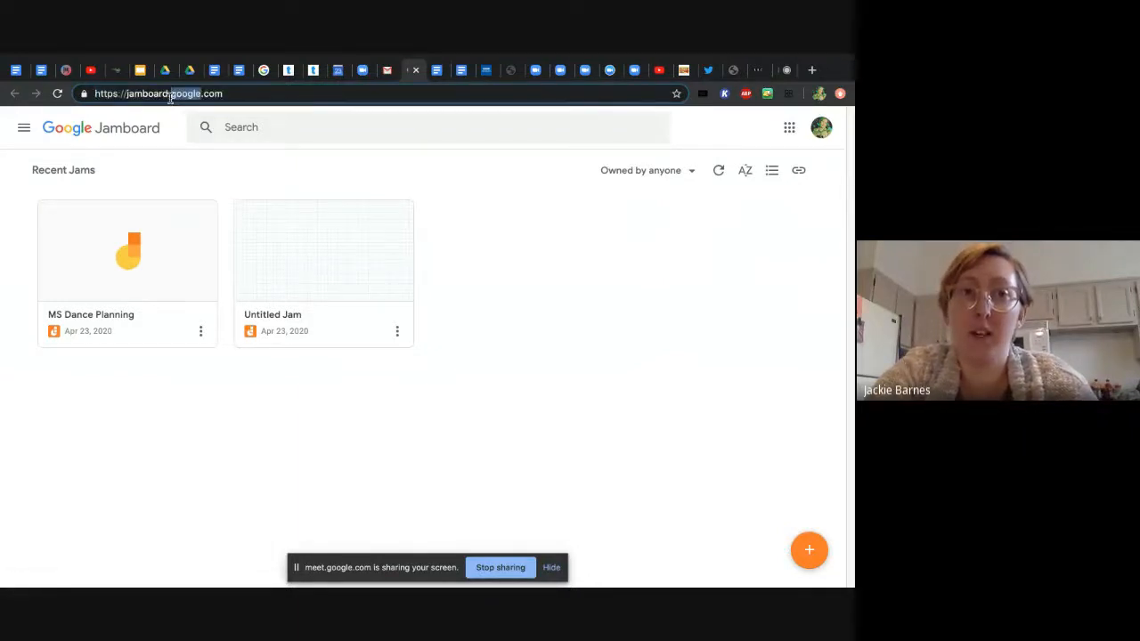
left_click(250, 96)
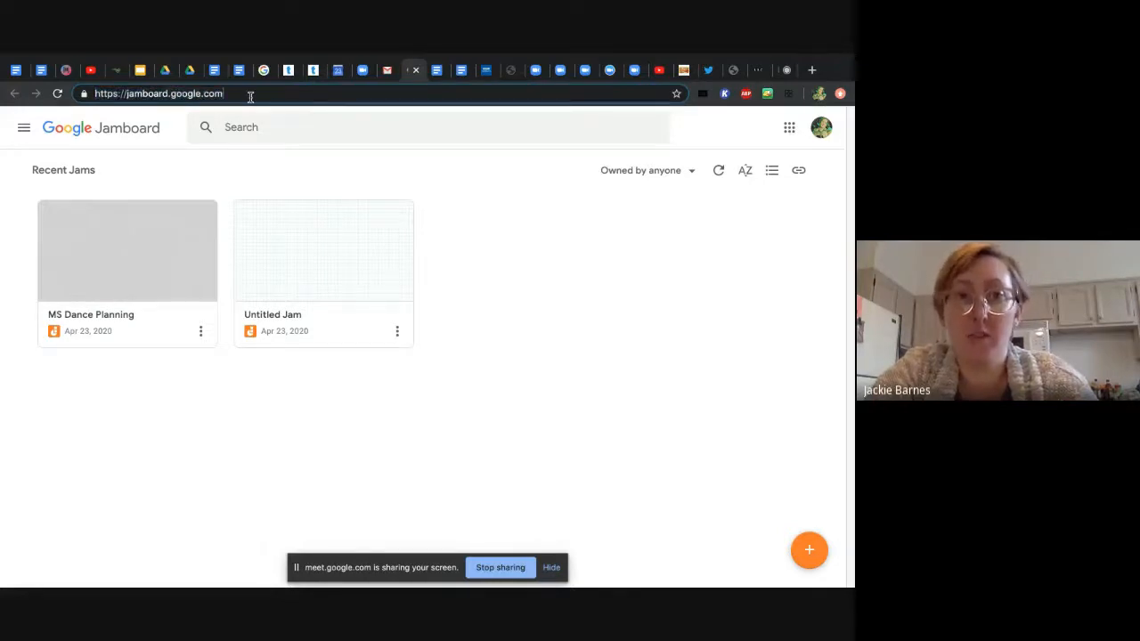
left_click(814, 416)
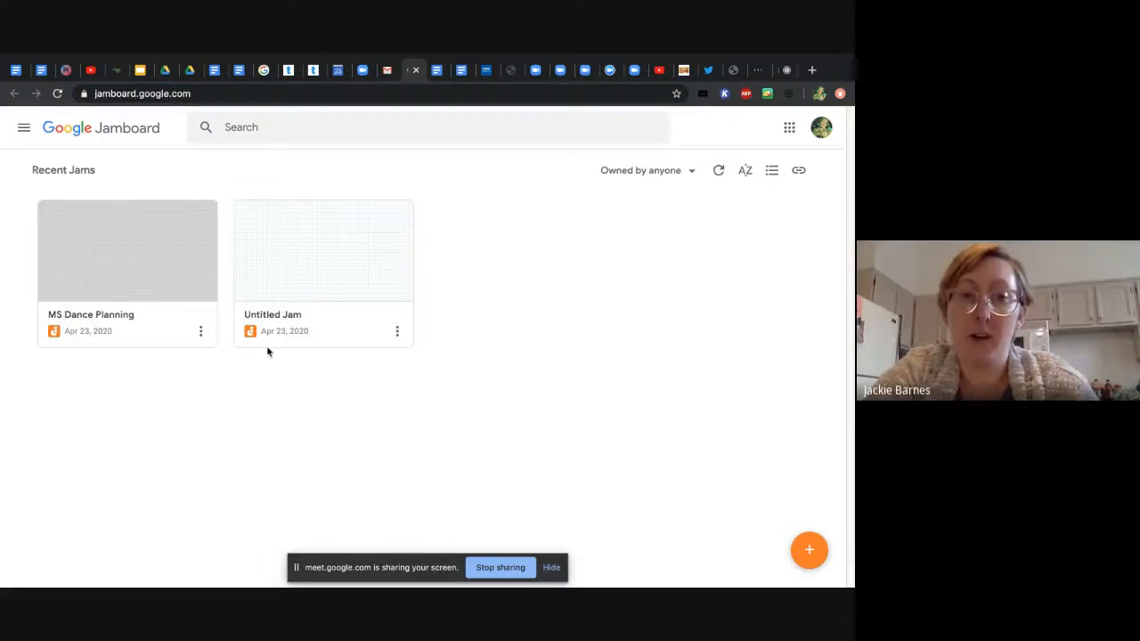
Create a new jam and rename it "Title!"
left_click(809, 555)
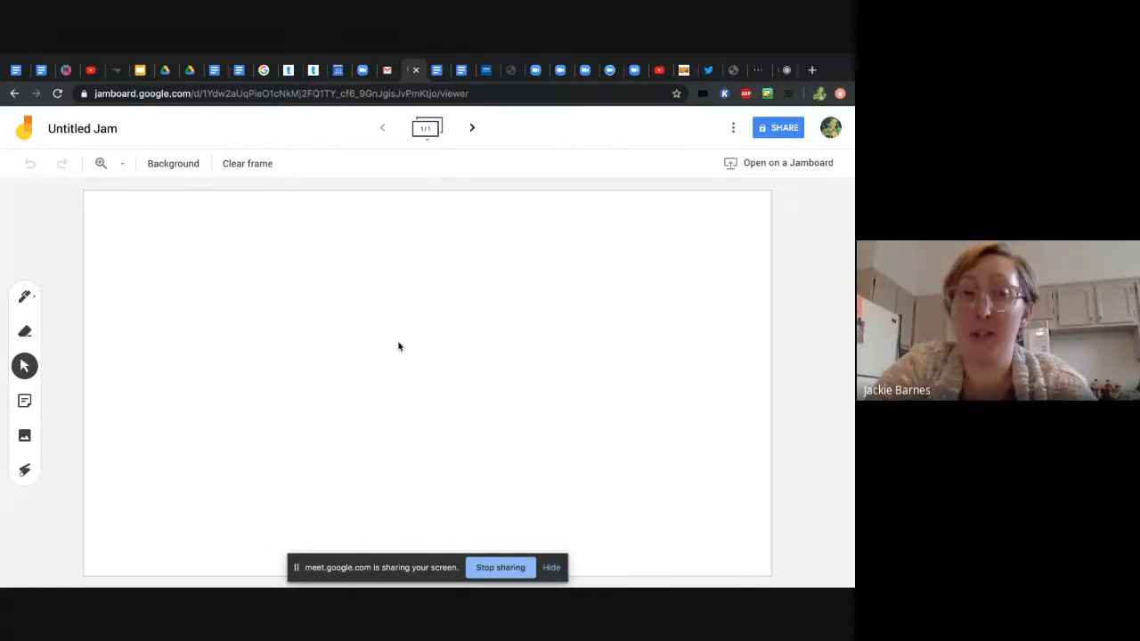
left_click(94, 128)
type("Title")
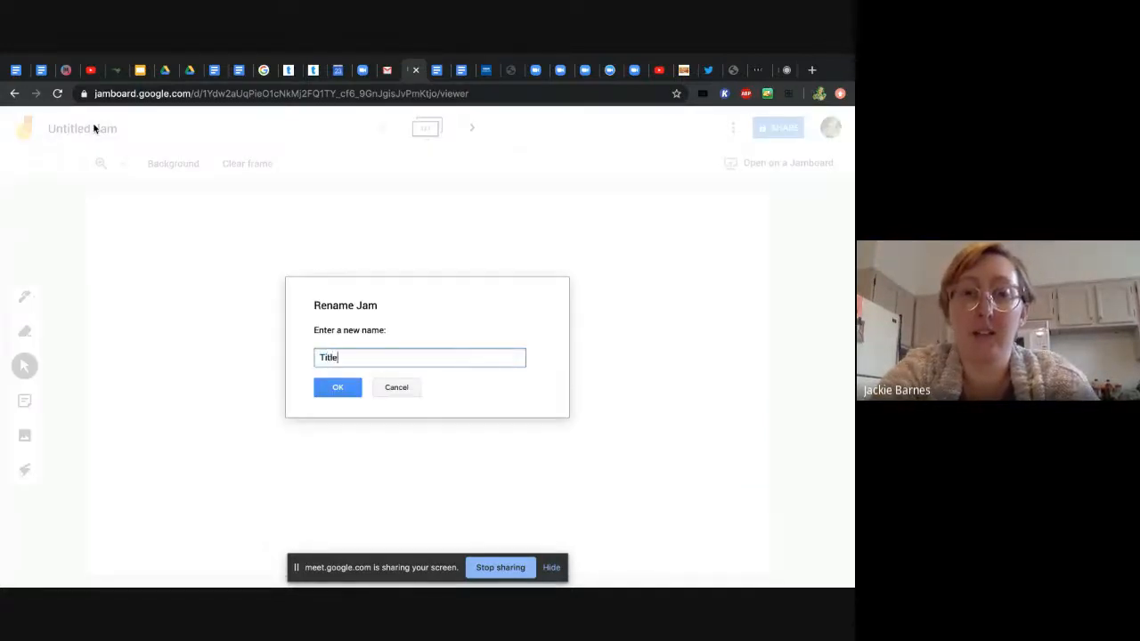
type("!")
left_click(347, 390)
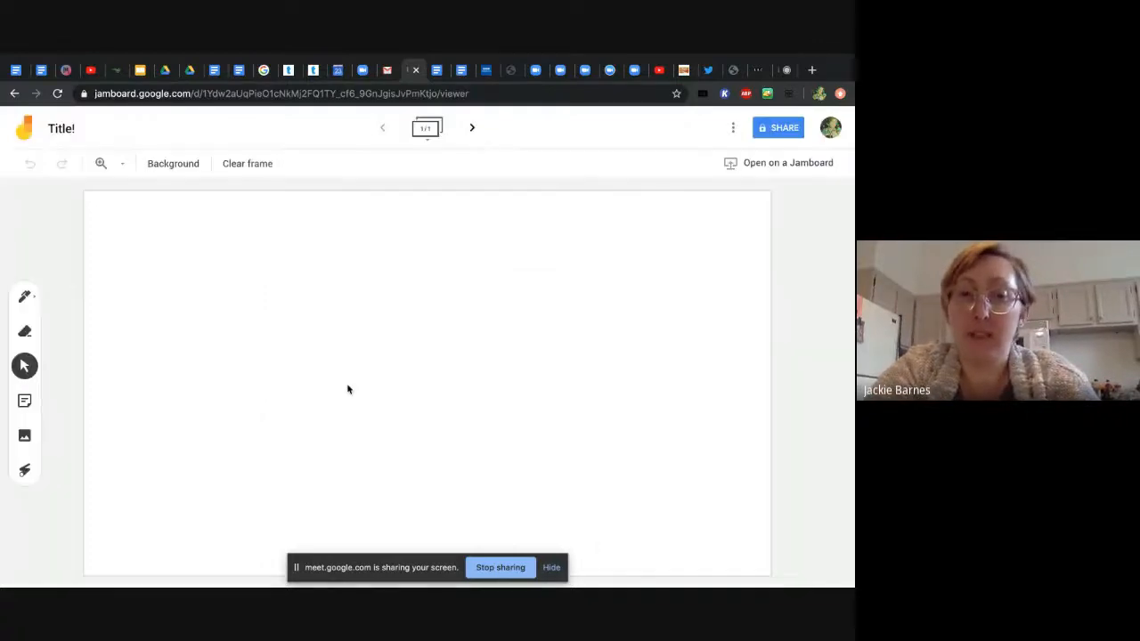
Add two blank frames to the jam and return to the first frame
left_click(473, 130)
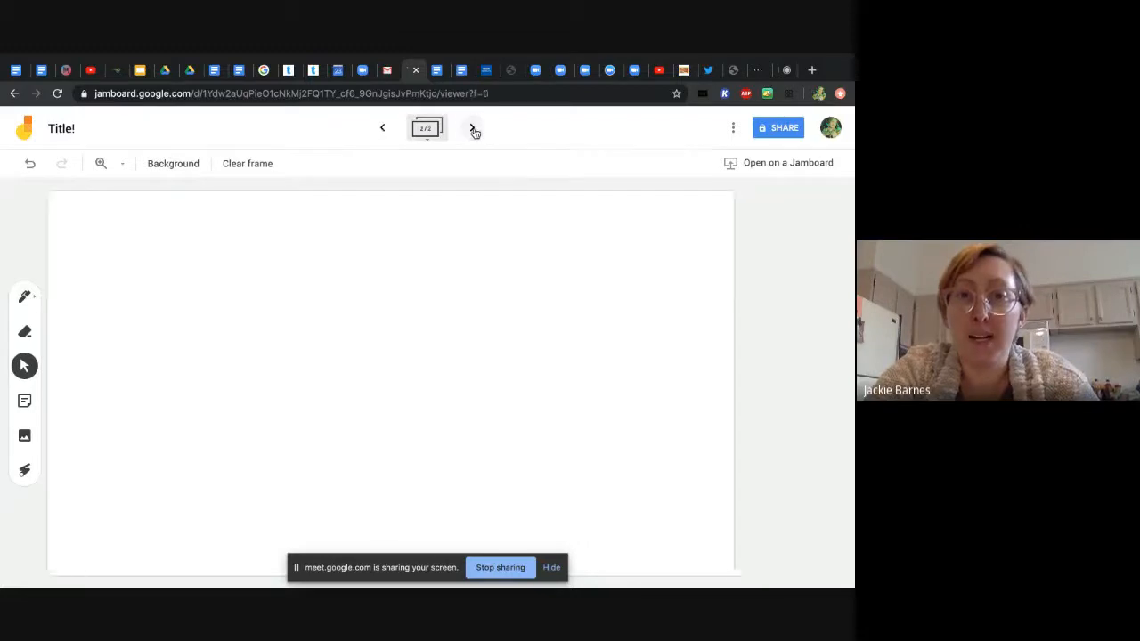
left_click(383, 129)
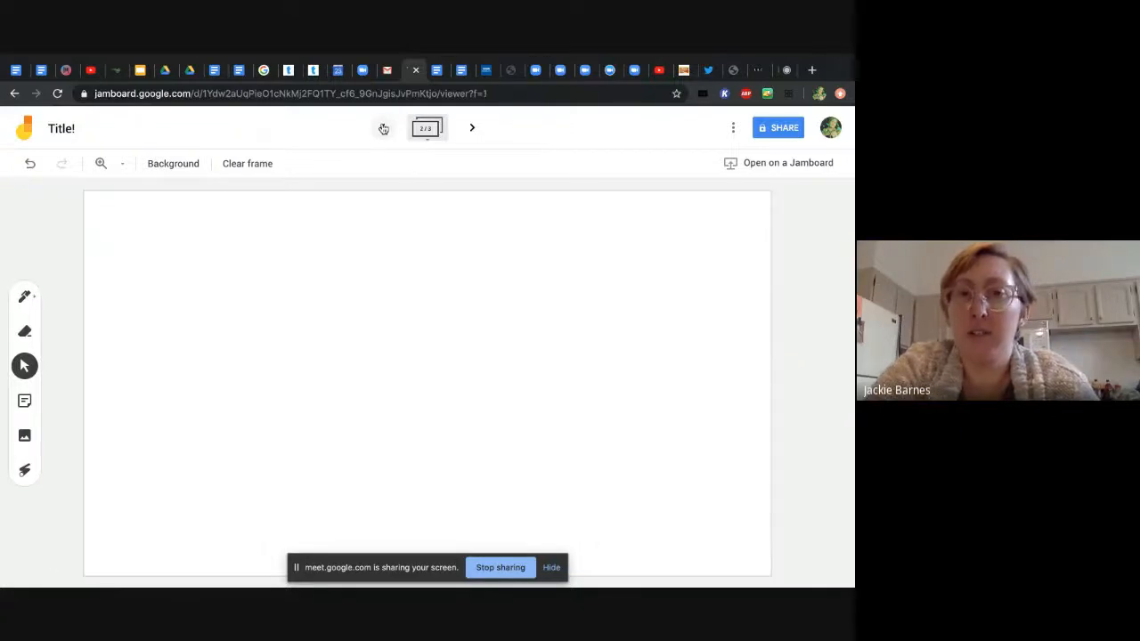
left_click(383, 129)
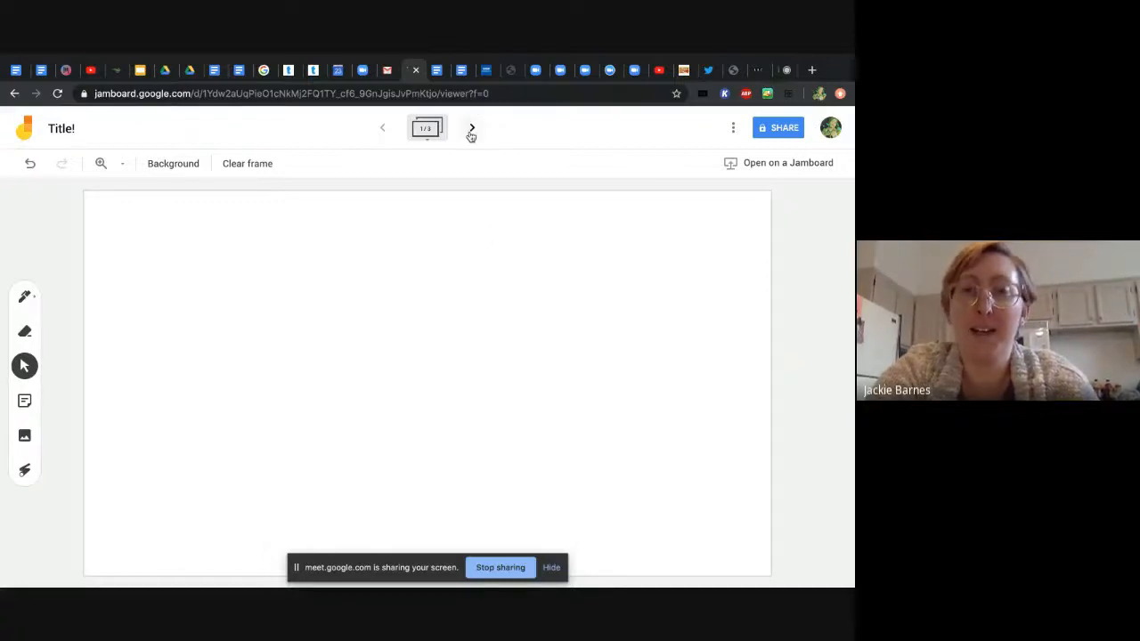
left_click(383, 128)
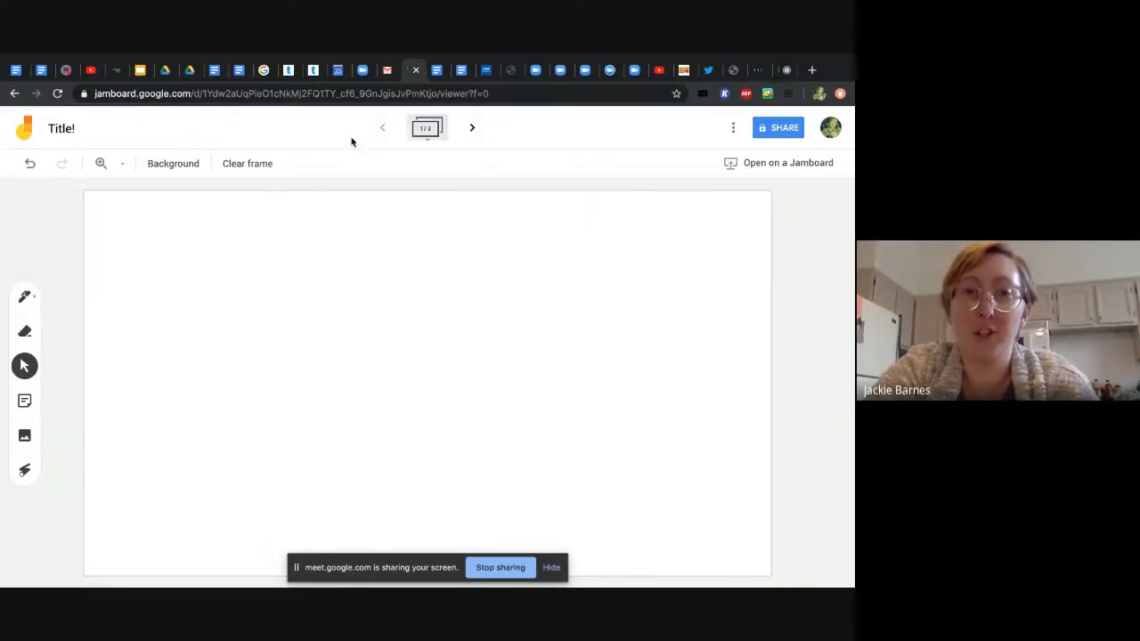
Try the squares and lines backgrounds on the first frame, then set its background to dots
left_click(152, 166)
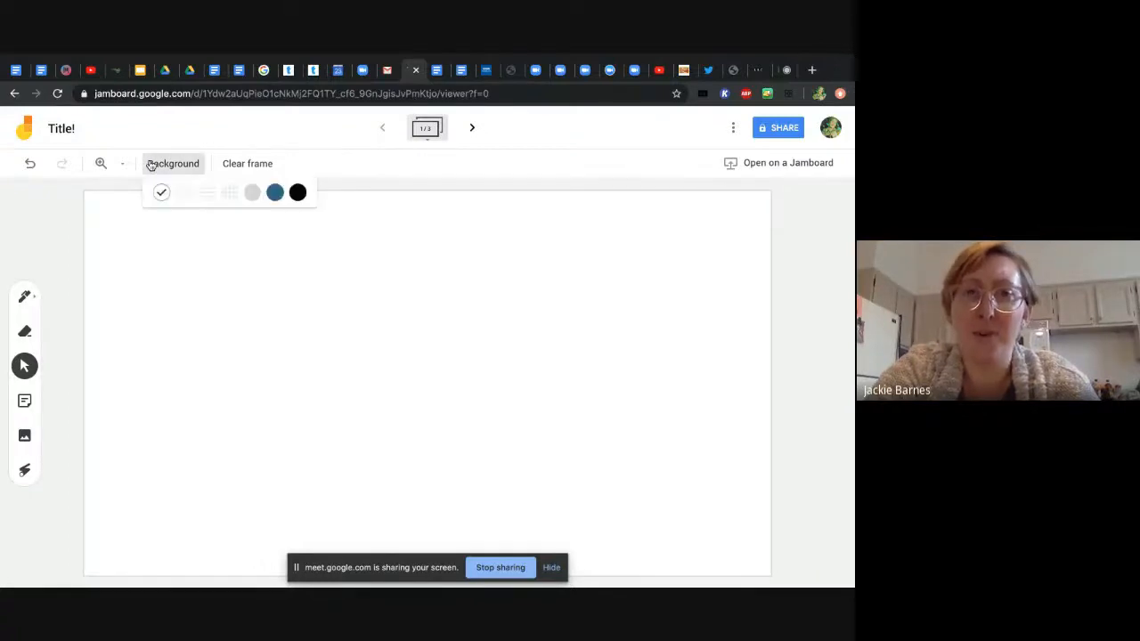
left_click(229, 198)
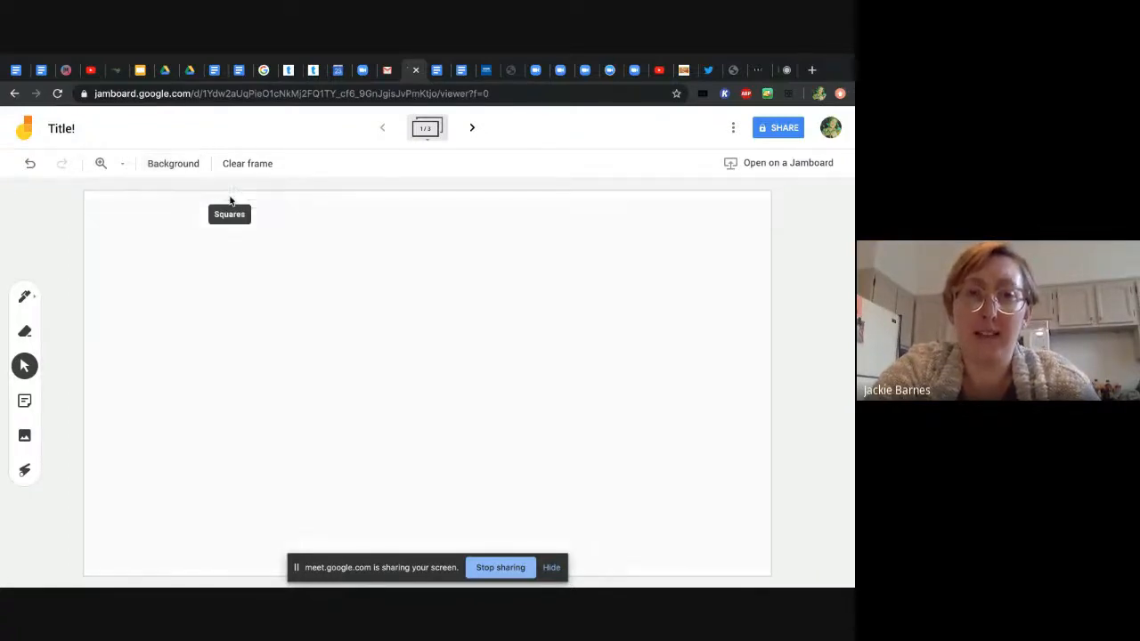
left_click(184, 167)
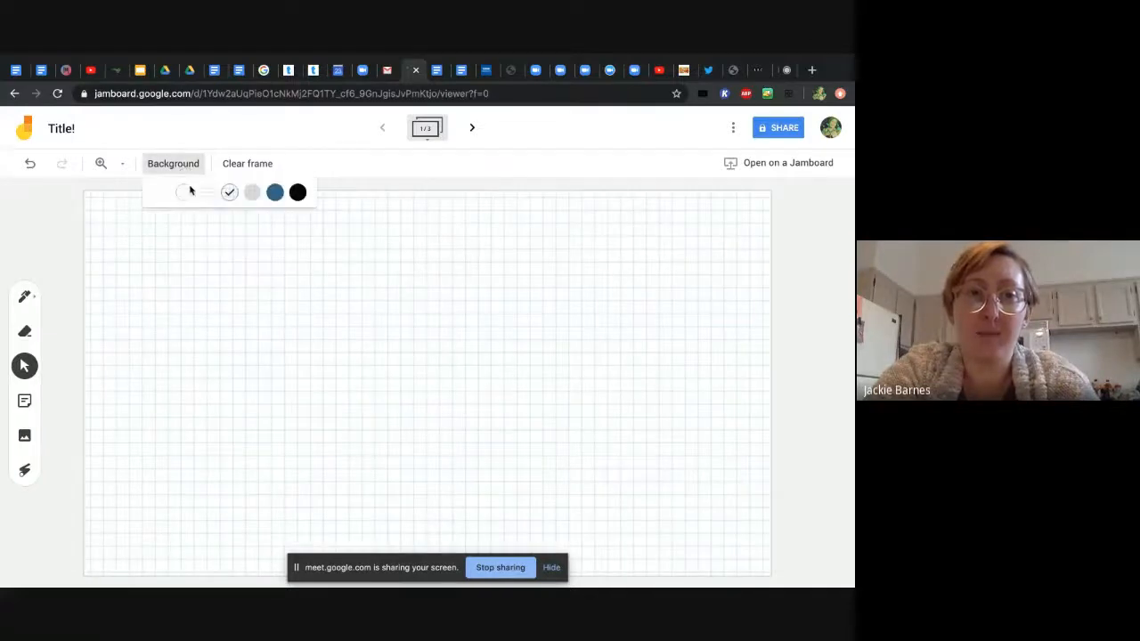
left_click(205, 193)
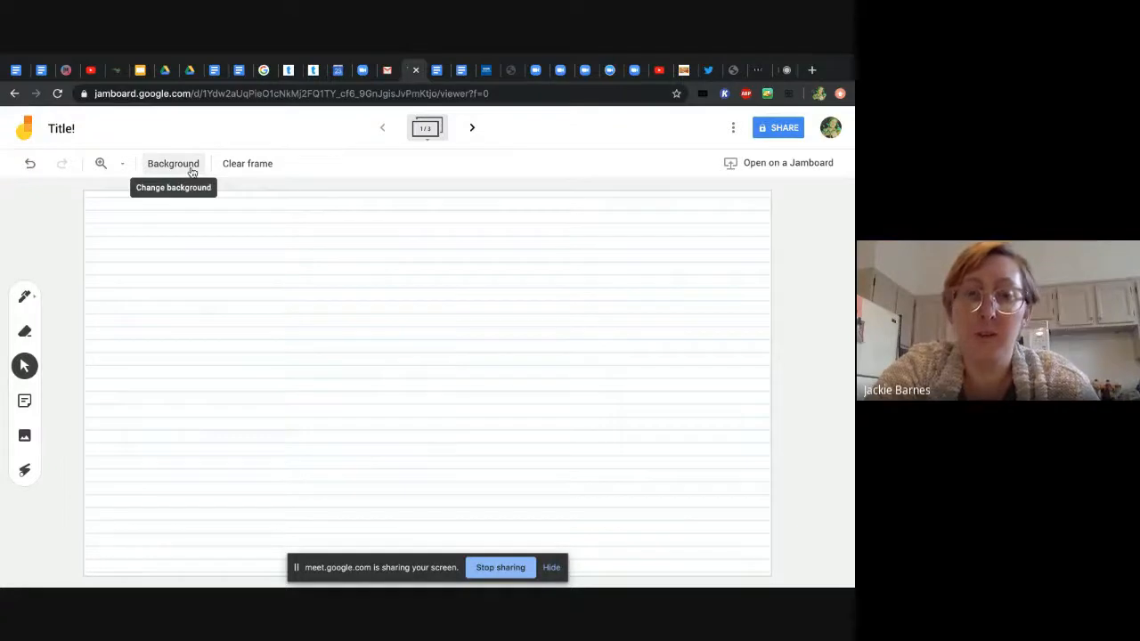
left_click(192, 169)
left_click(187, 192)
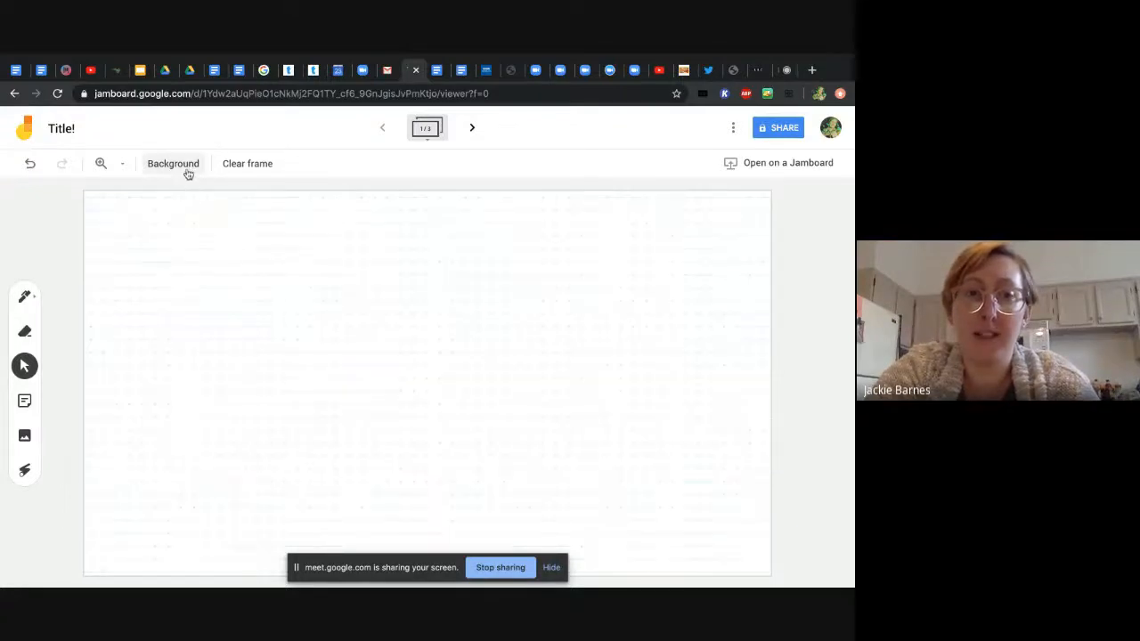
Draw a curve, a circle and three long horizontal lines freehand on the frame with the black pen
left_click(32, 298)
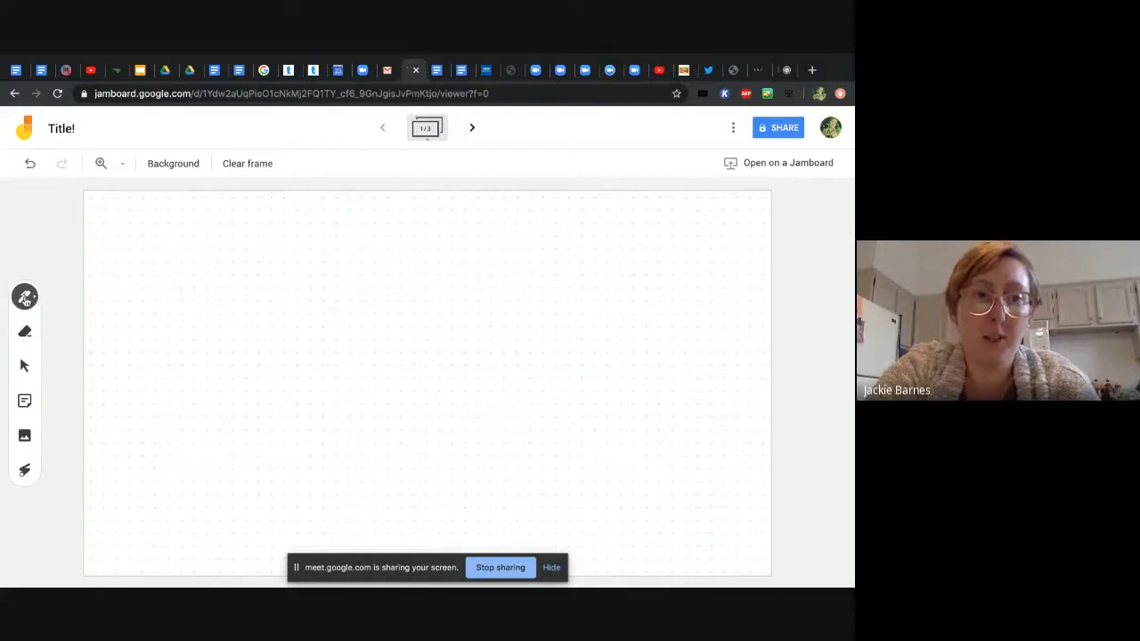
mouse_move(187, 276)
left_mouse_down()
mouse_move(221, 270)
mouse_move(269, 304)
left_mouse_up()
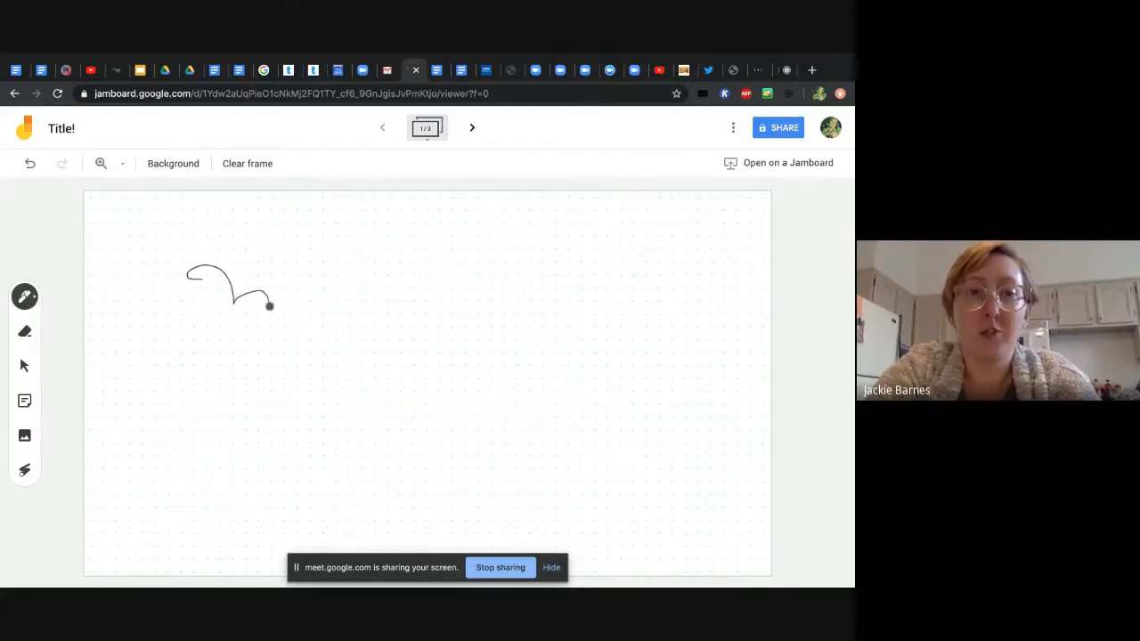
mouse_move(182, 370)
left_mouse_down()
mouse_move(205, 400)
mouse_move(188, 371)
mouse_move(220, 387)
mouse_move(223, 372)
left_mouse_up()
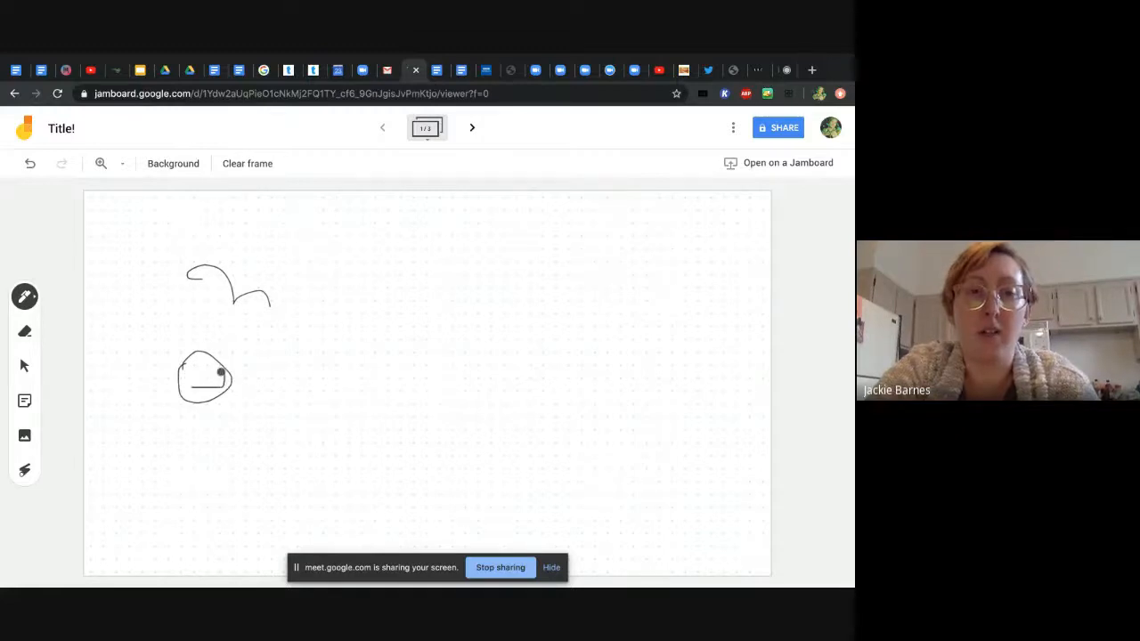
left_click_drag(383, 278, 701, 274)
left_click_drag(471, 332, 731, 338)
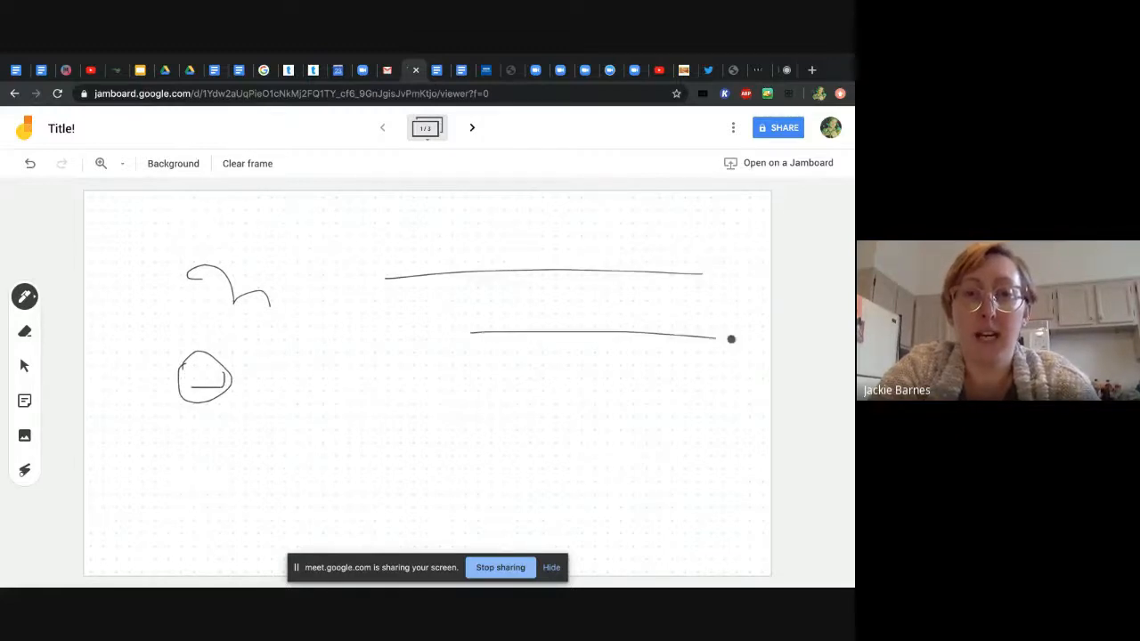
left_click_drag(472, 360, 663, 364)
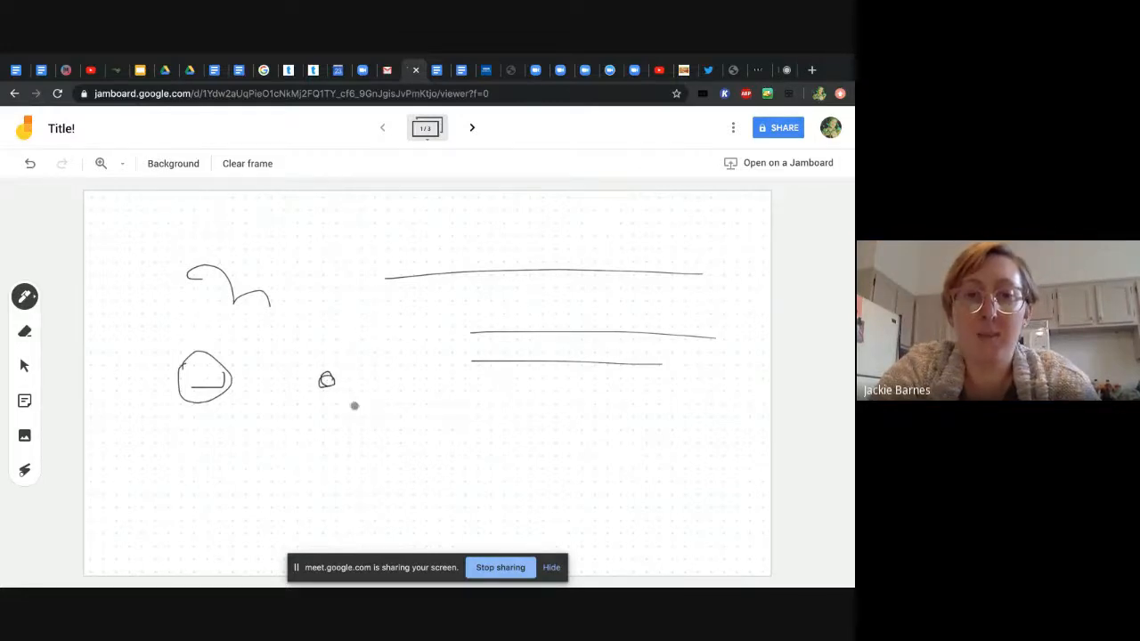
Handwrite a first name in large letters below the drawn lines
mouse_move(355, 406)
left_mouse_down()
mouse_move(331, 460)
mouse_move(397, 469)
mouse_move(397, 483)
mouse_move(432, 473)
left_mouse_up()
left_click_drag(469, 422, 468, 489)
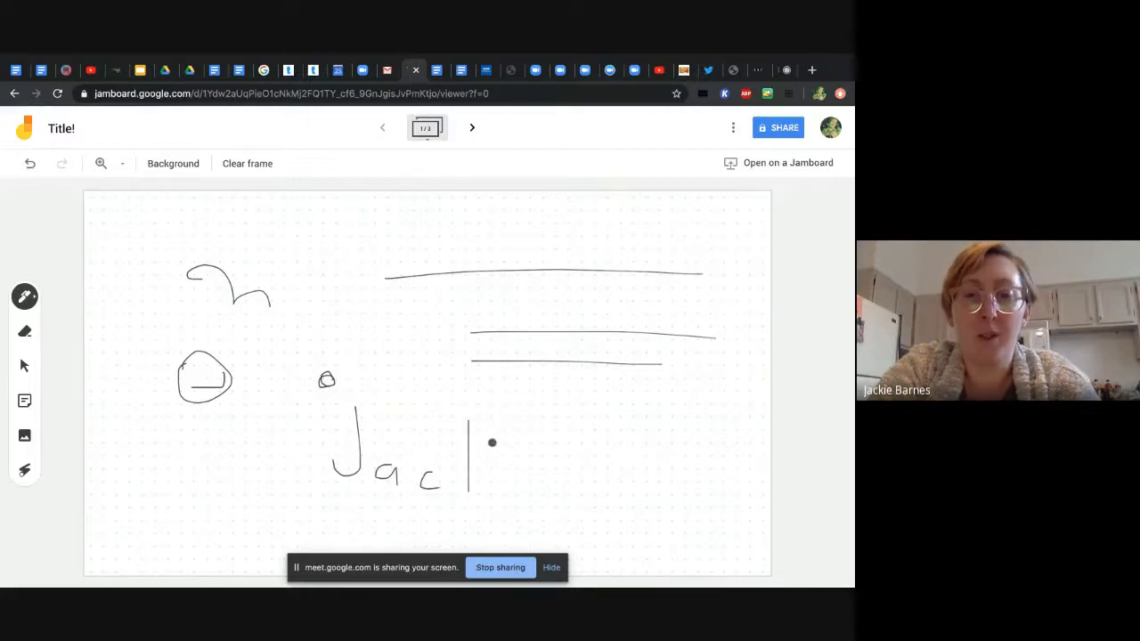
mouse_move(492, 441)
left_mouse_down()
mouse_move(492, 492)
mouse_move(590, 492)
left_mouse_up()
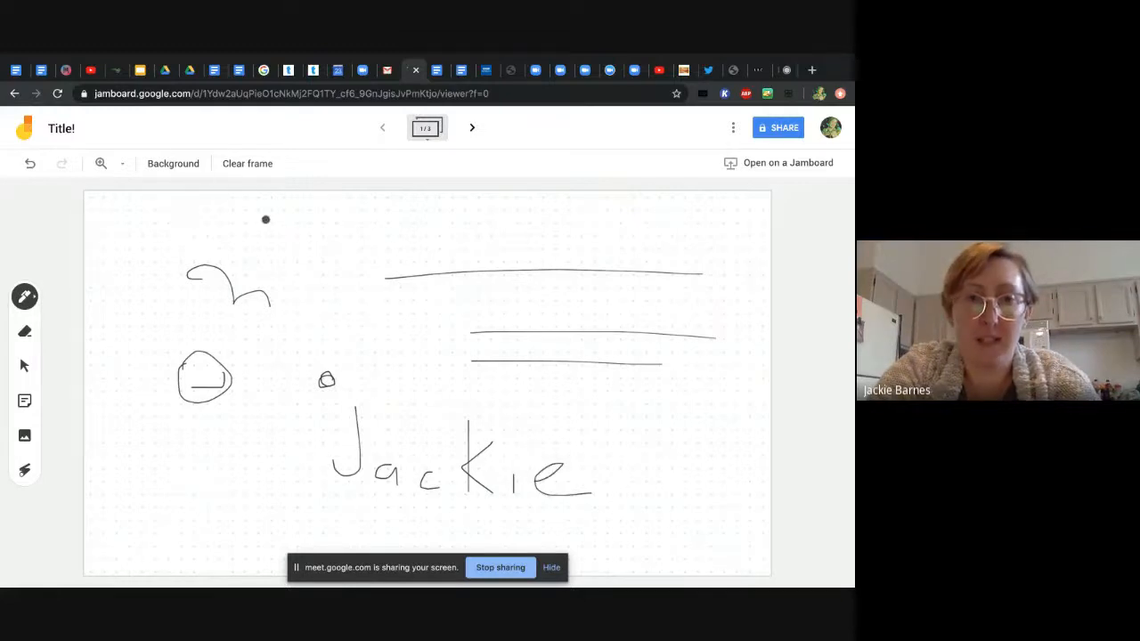
Change the frame's background to lines and handwrite the first name in small letters above the curve
left_click(192, 165)
left_click(206, 193)
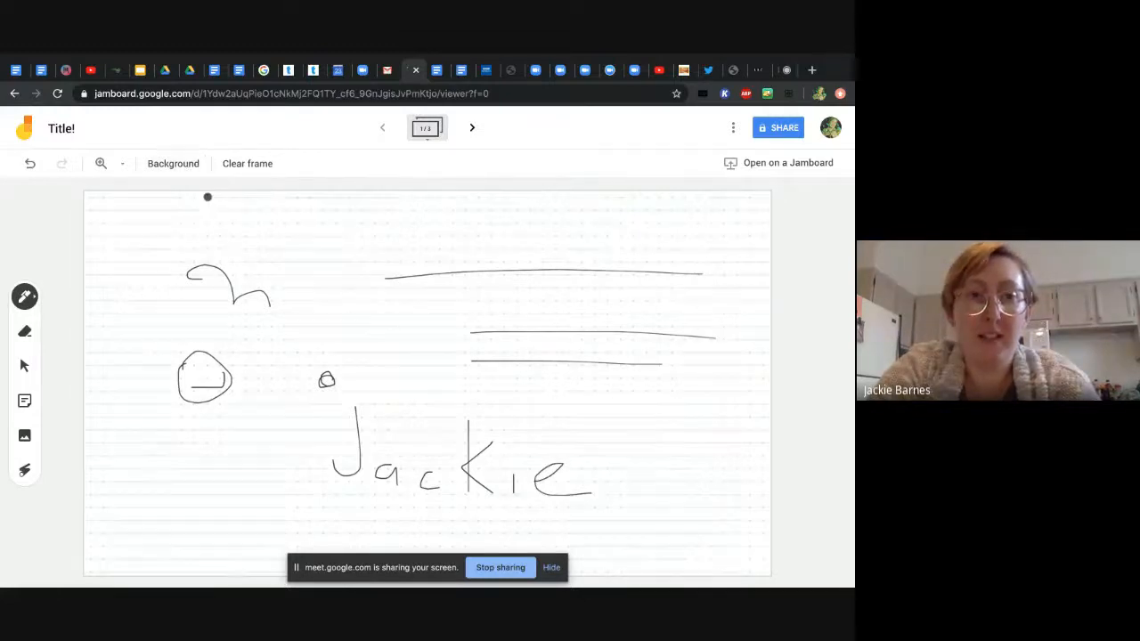
mouse_move(204, 228)
left_mouse_down()
mouse_move(253, 259)
mouse_move(319, 246)
left_mouse_up()
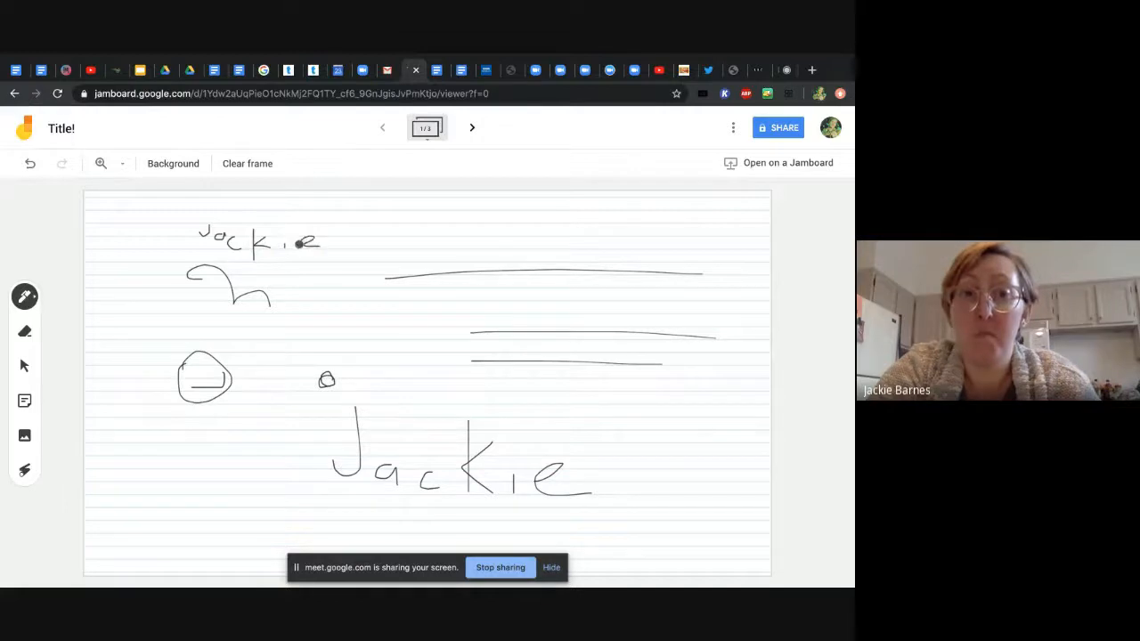
Change the frame's background to squares and handwrite a plus sign and a 4 beside the curve
left_click(173, 163)
left_click(224, 191)
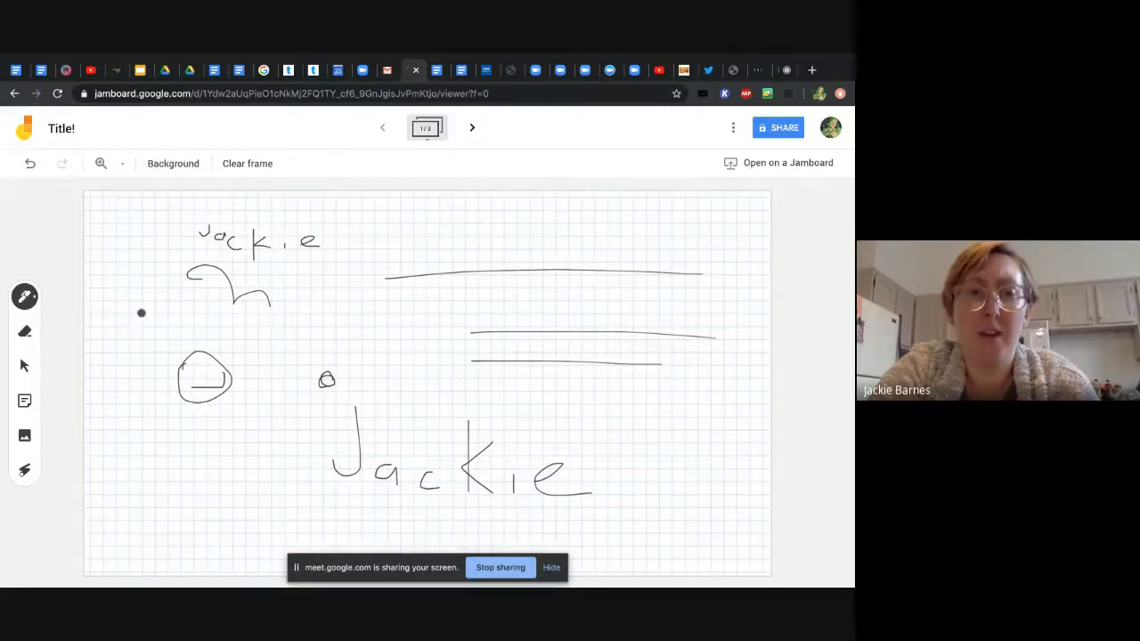
mouse_move(152, 307)
left_mouse_down()
mouse_move(191, 308)
mouse_move(181, 314)
left_mouse_up()
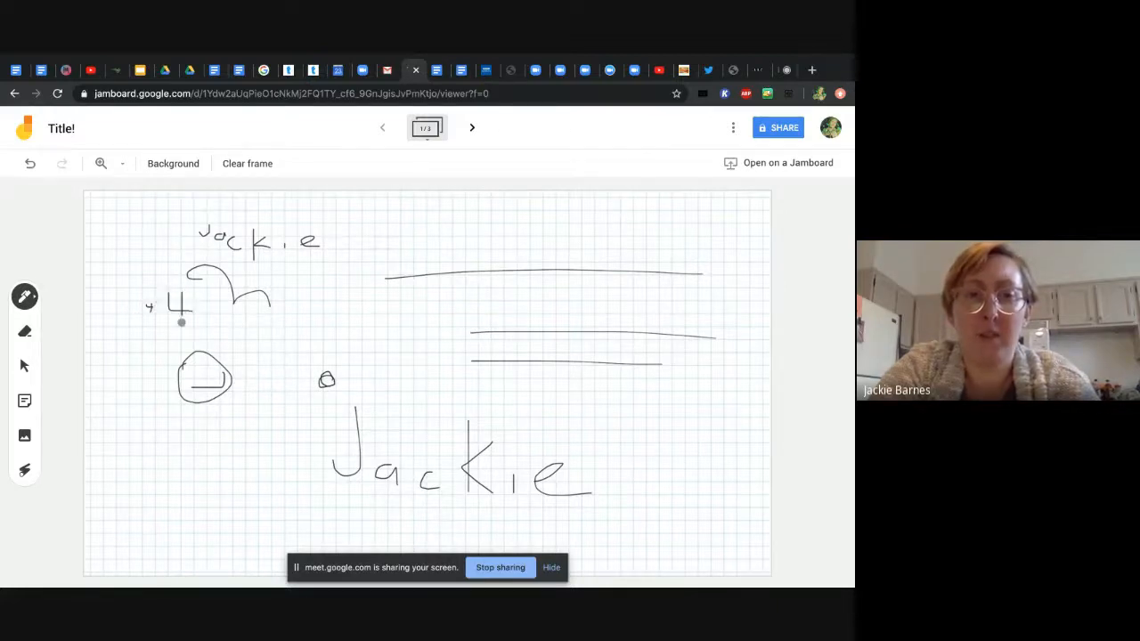
Choose the highlighter in blue and draw a zigzag stroke down across the middle of the frame
left_click(24, 296)
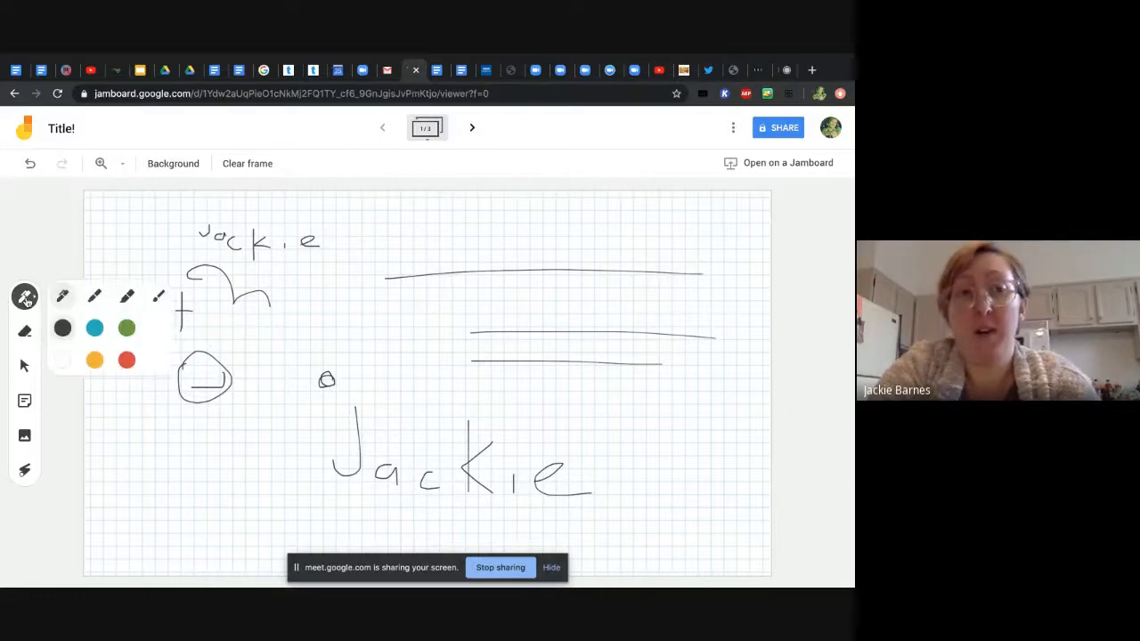
left_click(95, 302)
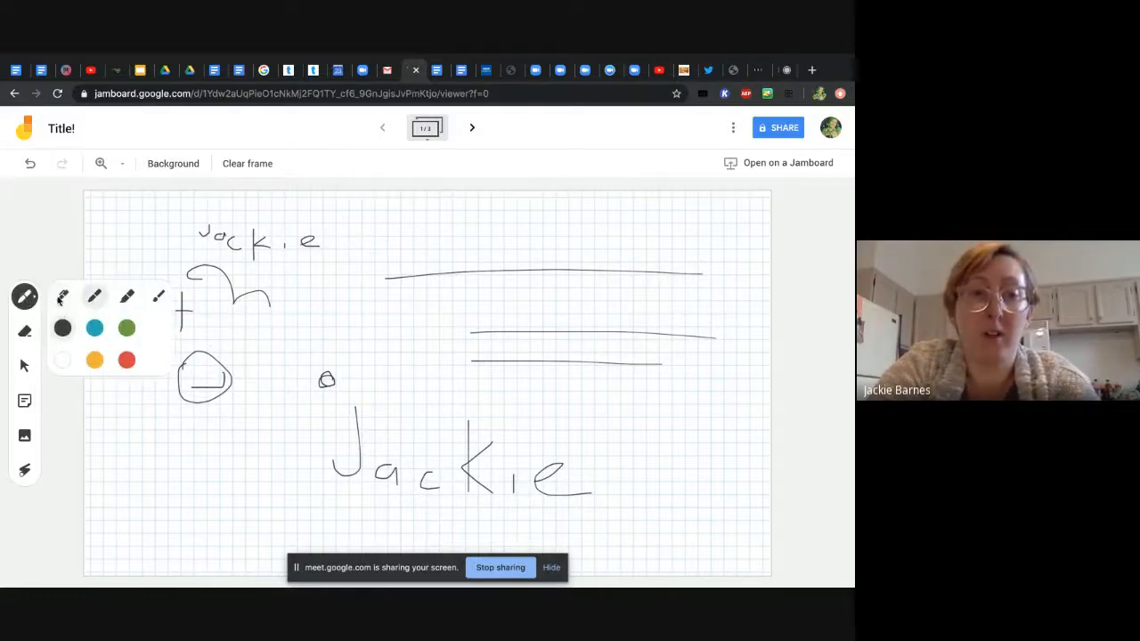
left_click(128, 300)
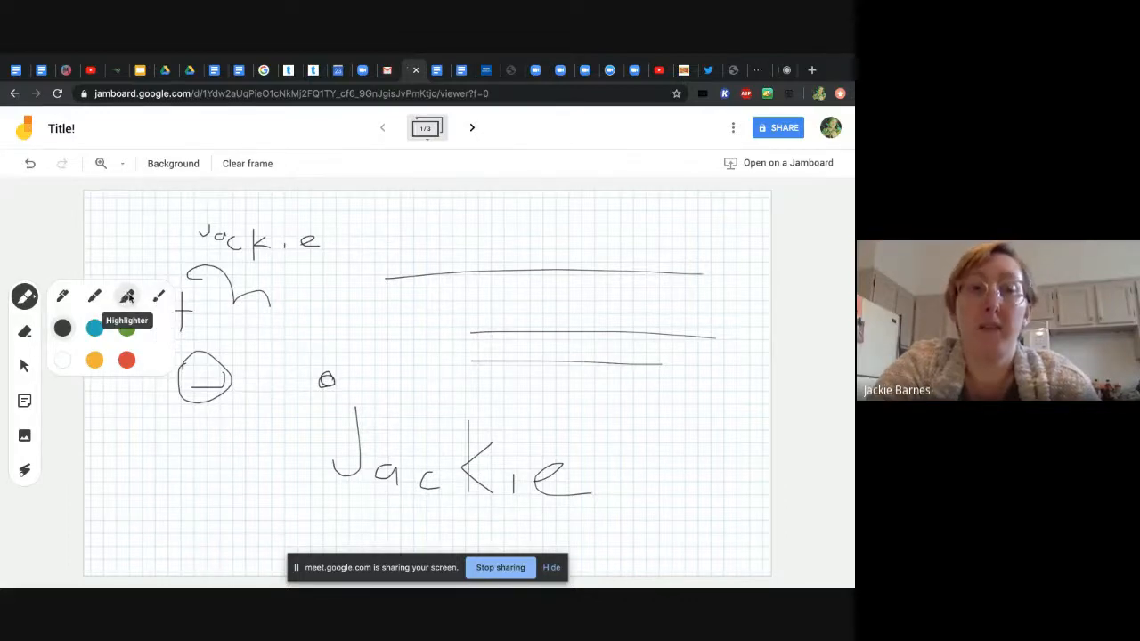
left_click(94, 330)
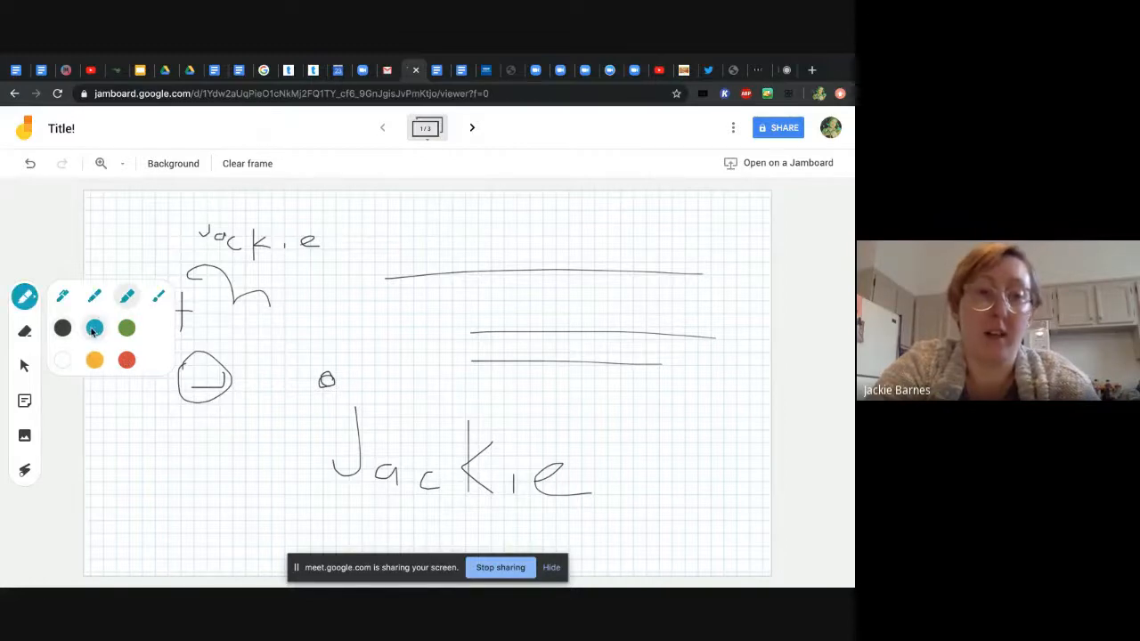
left_click(129, 296)
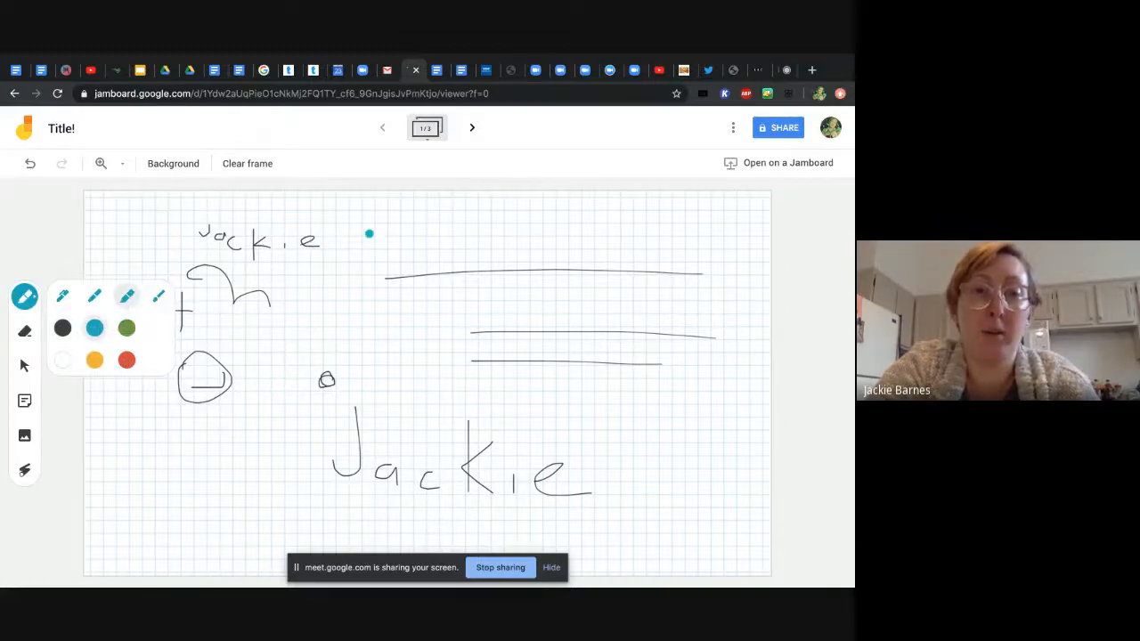
mouse_move(375, 232)
left_mouse_down()
mouse_move(445, 295)
mouse_move(425, 308)
mouse_move(489, 403)
left_mouse_up()
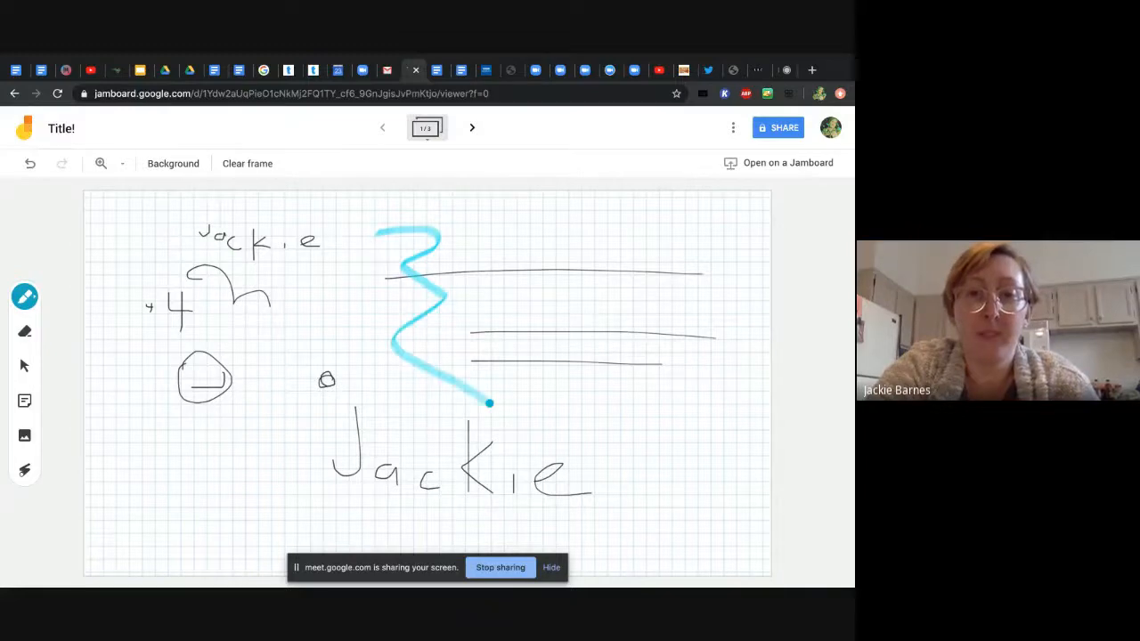
Draw a second blue highlighter zigzag across the horizontal lines and erase part of the handwritten 4
mouse_move(539, 253)
left_mouse_down()
mouse_move(552, 326)
mouse_move(491, 342)
mouse_move(534, 361)
mouse_move(519, 382)
mouse_move(572, 418)
left_mouse_up()
left_click(25, 332)
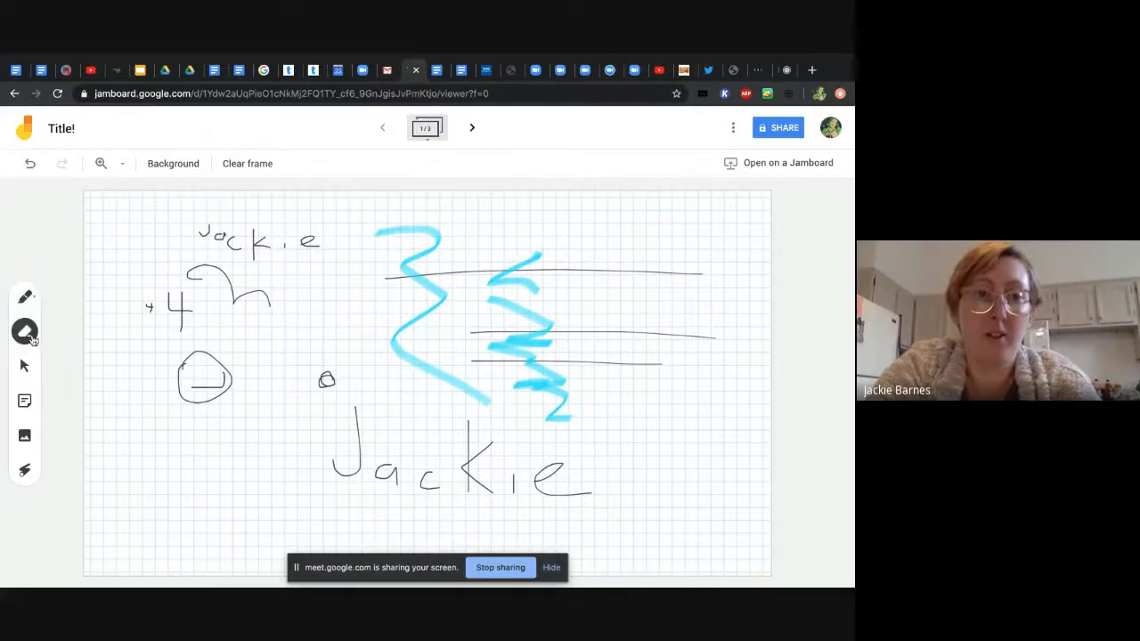
mouse_move(165, 333)
left_mouse_down()
mouse_move(225, 293)
mouse_move(214, 303)
left_mouse_up()
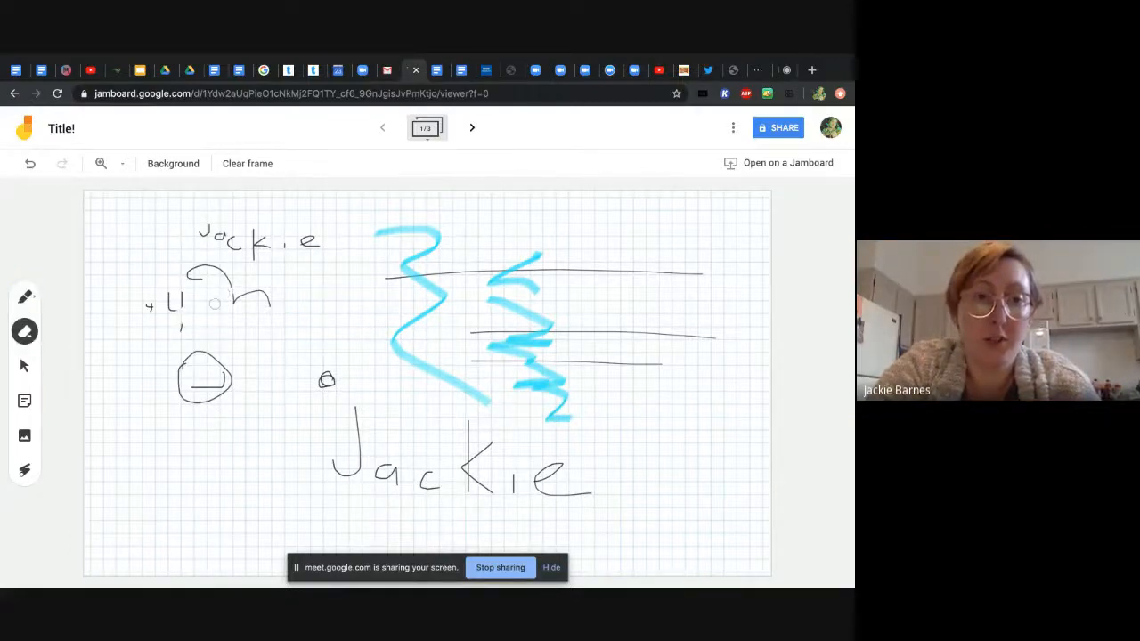
Add a blue sticky note reading "Note!" and move it to the upper-right area of the frame
left_click(25, 402)
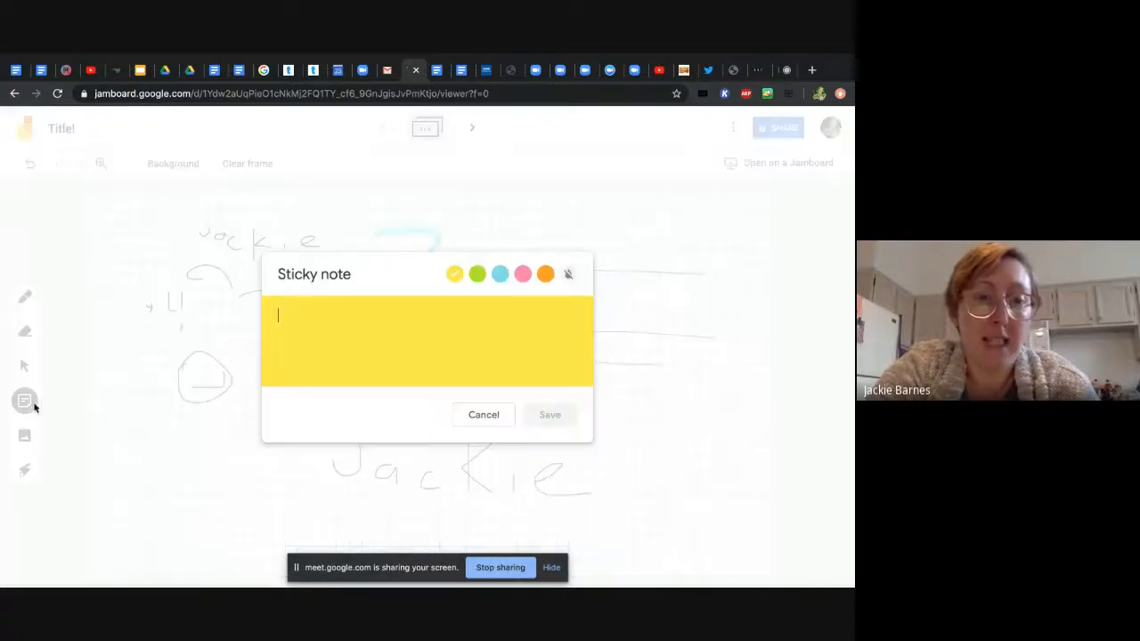
left_click(499, 274)
left_click(387, 314)
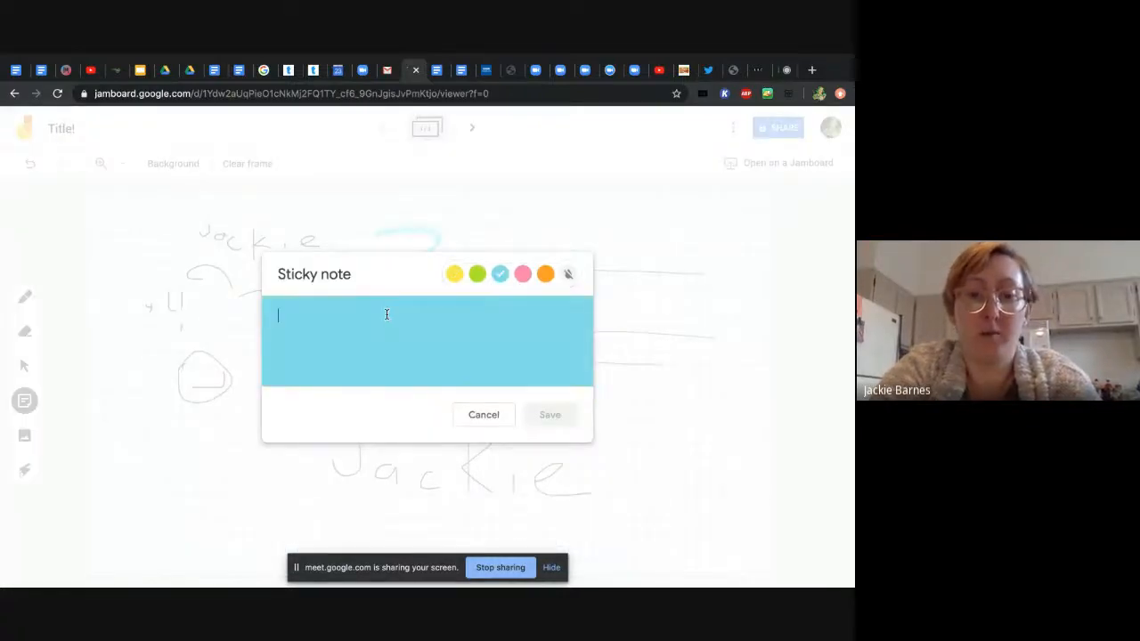
type("Note!")
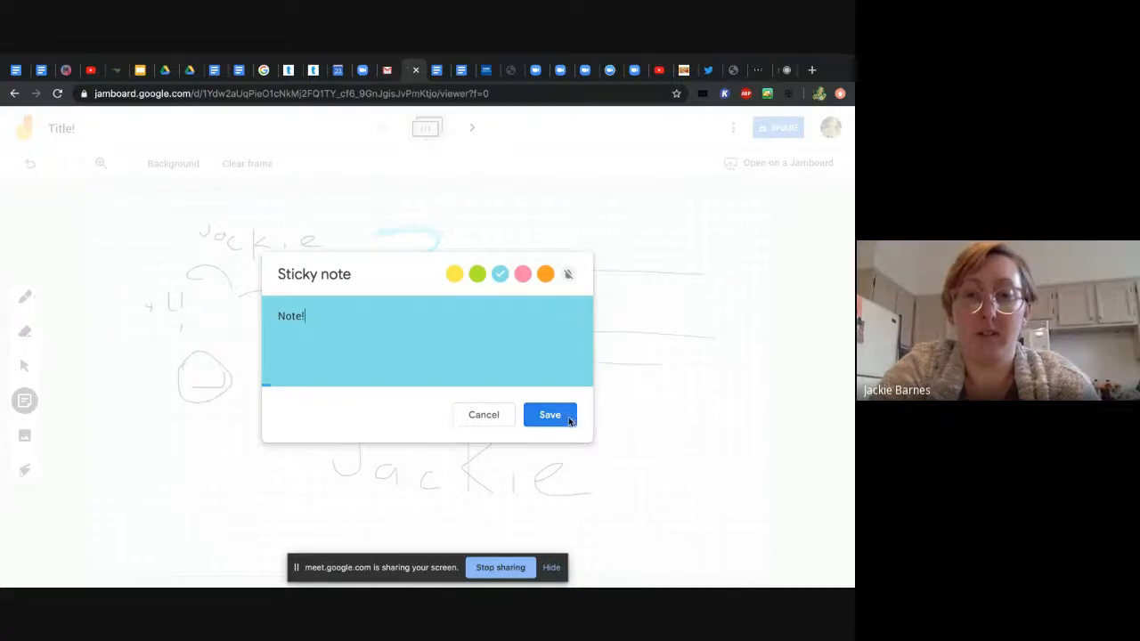
left_click(549, 415)
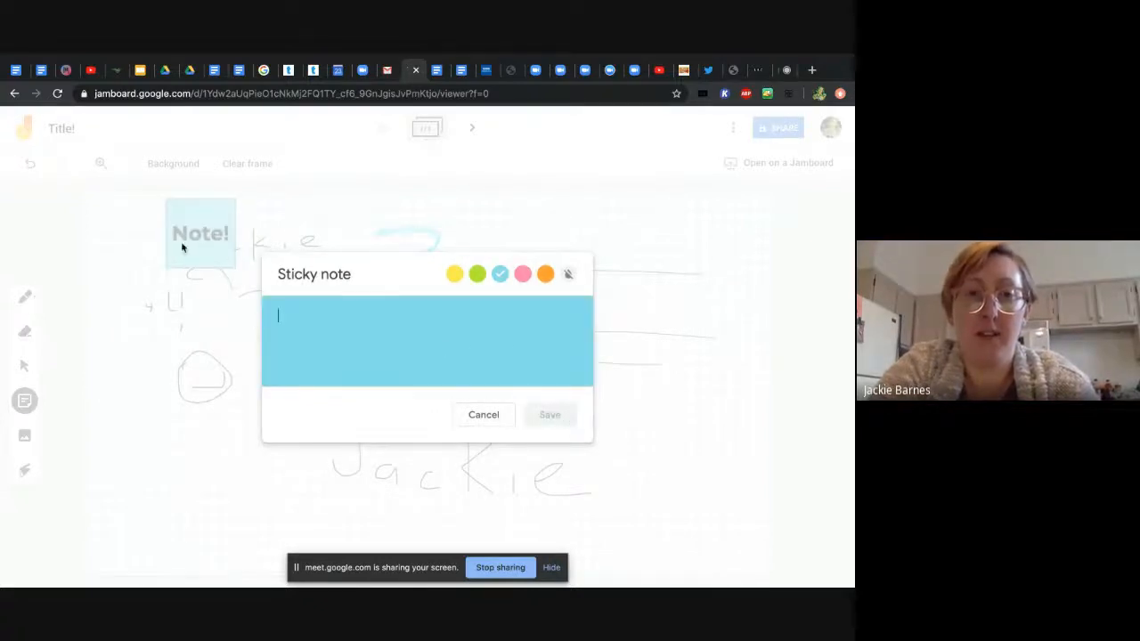
left_click(493, 416)
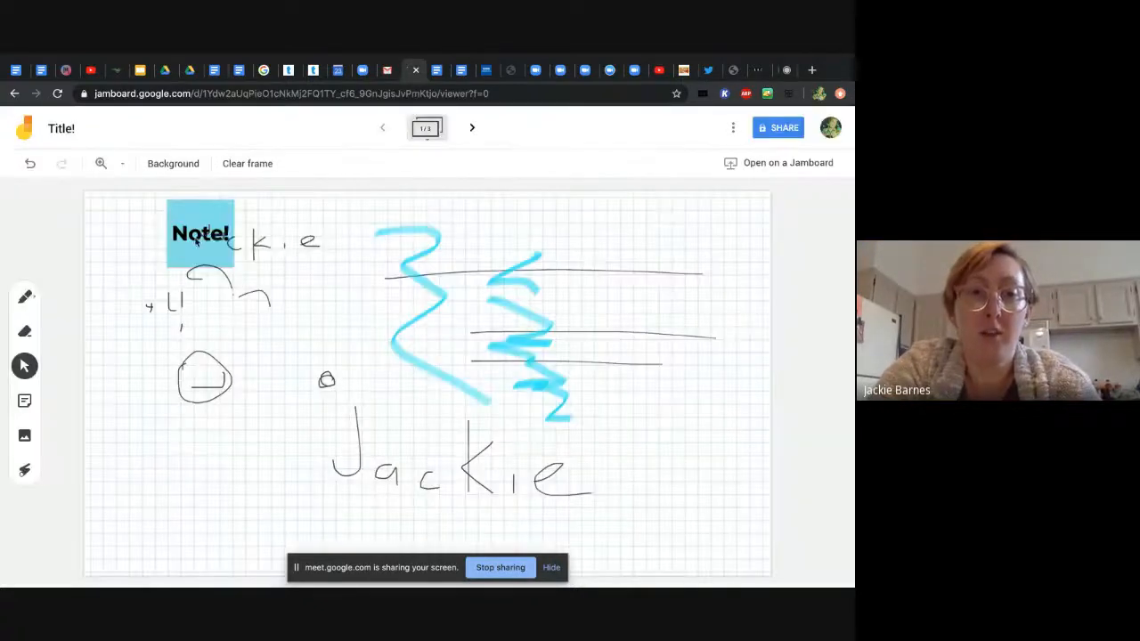
left_click_drag(215, 263, 682, 287)
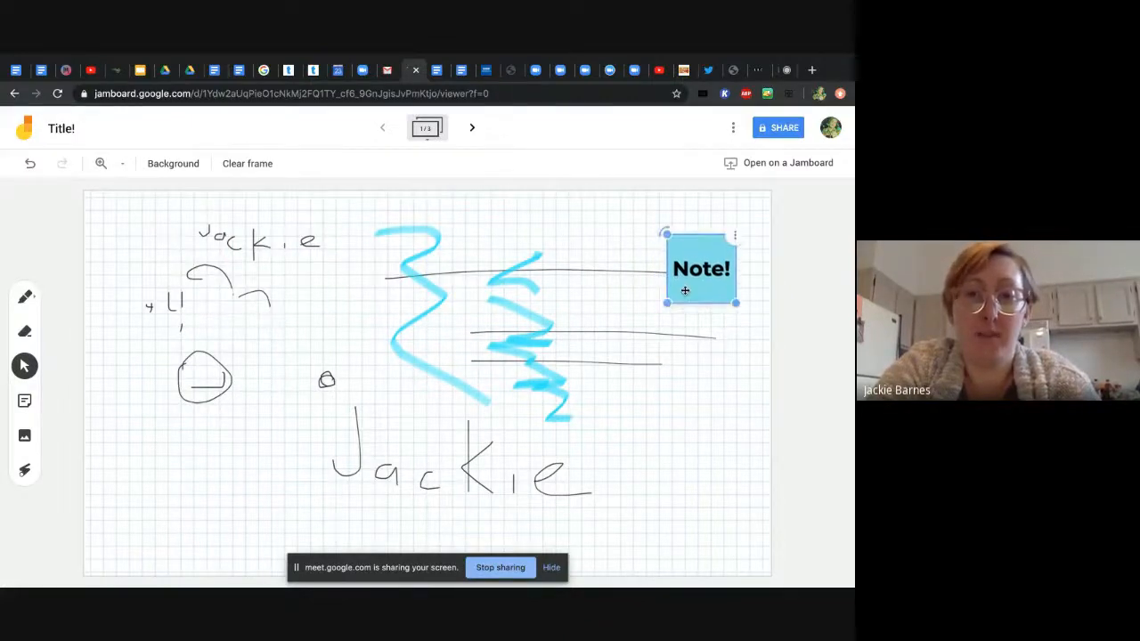
Insert a close-up otter picture found through Google Image Search for "otter" and move it to the frame's lower-left corner
left_click(25, 435)
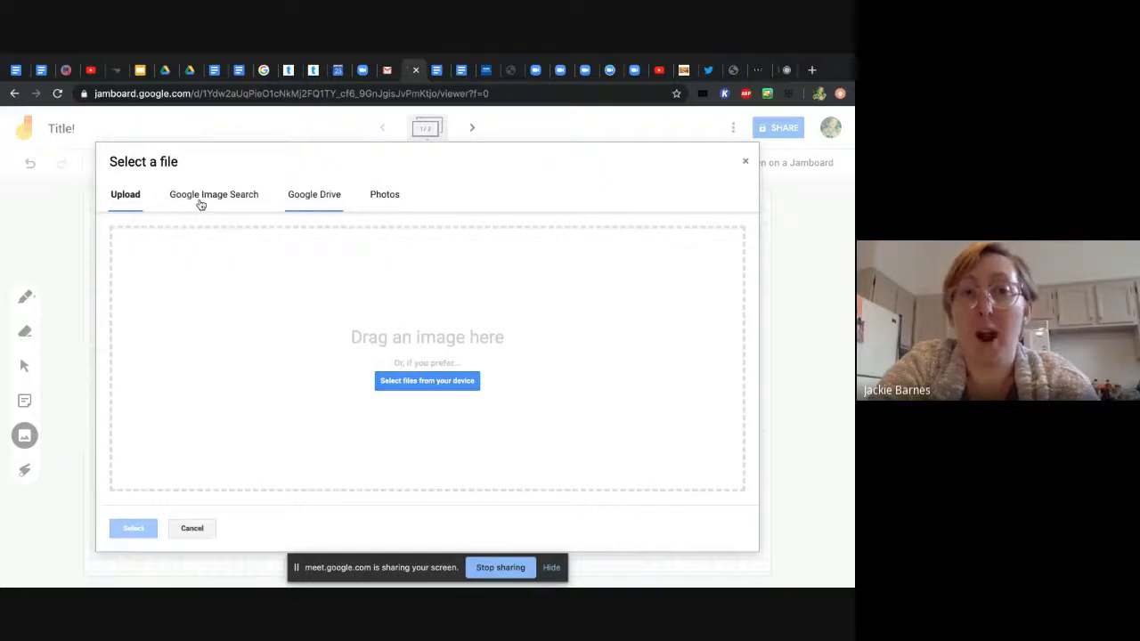
left_click(184, 204)
left_click(219, 235)
type("otter")
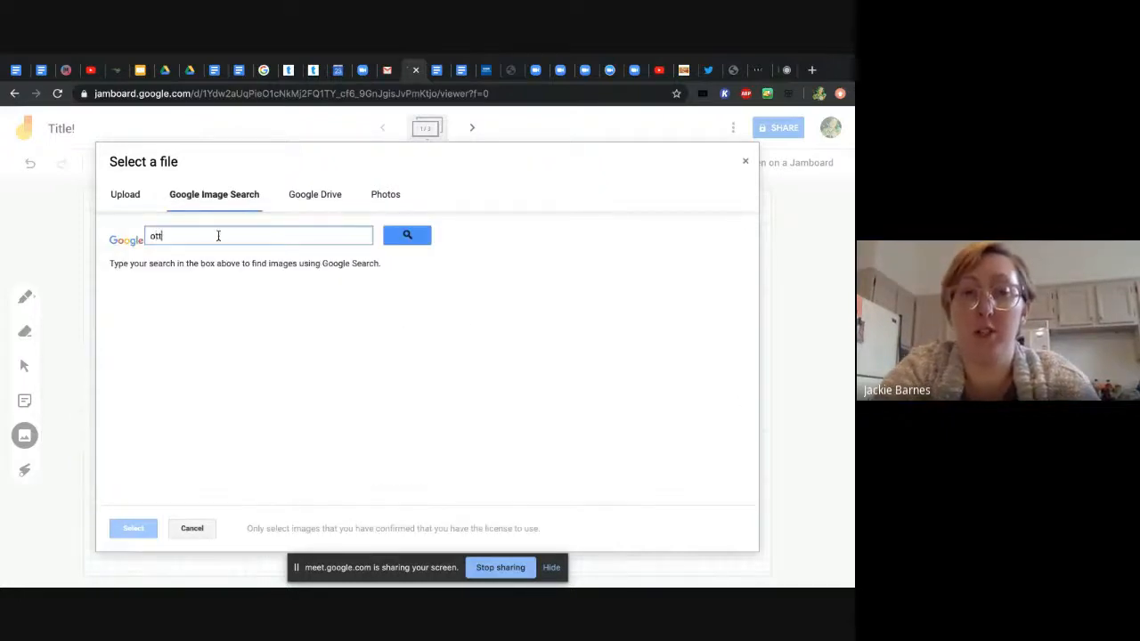
left_click(408, 242)
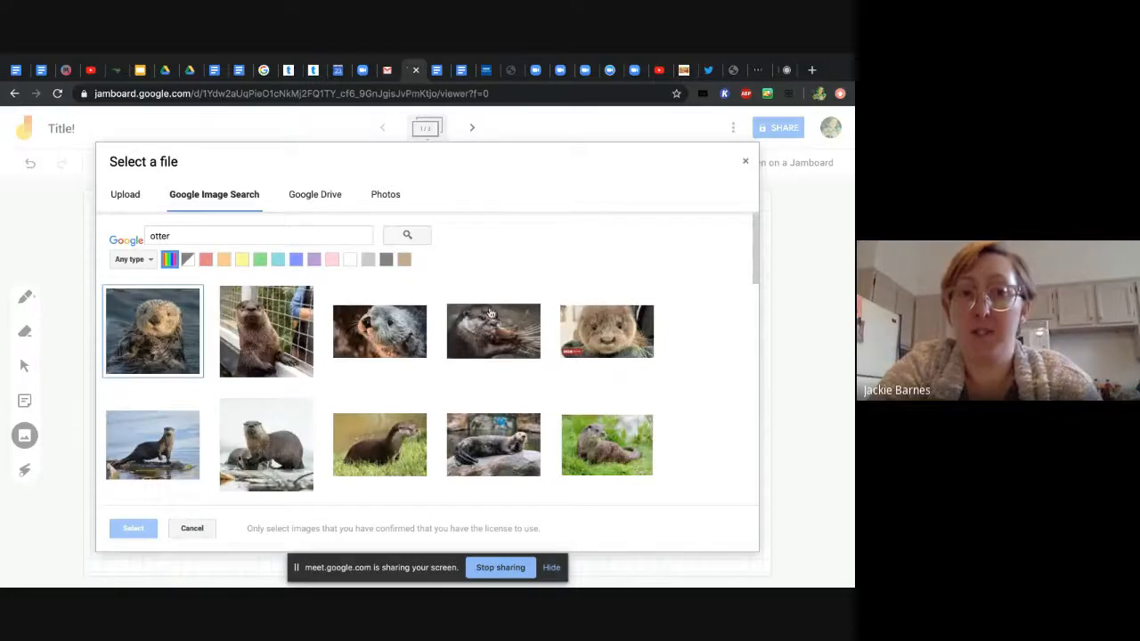
double_click(395, 322)
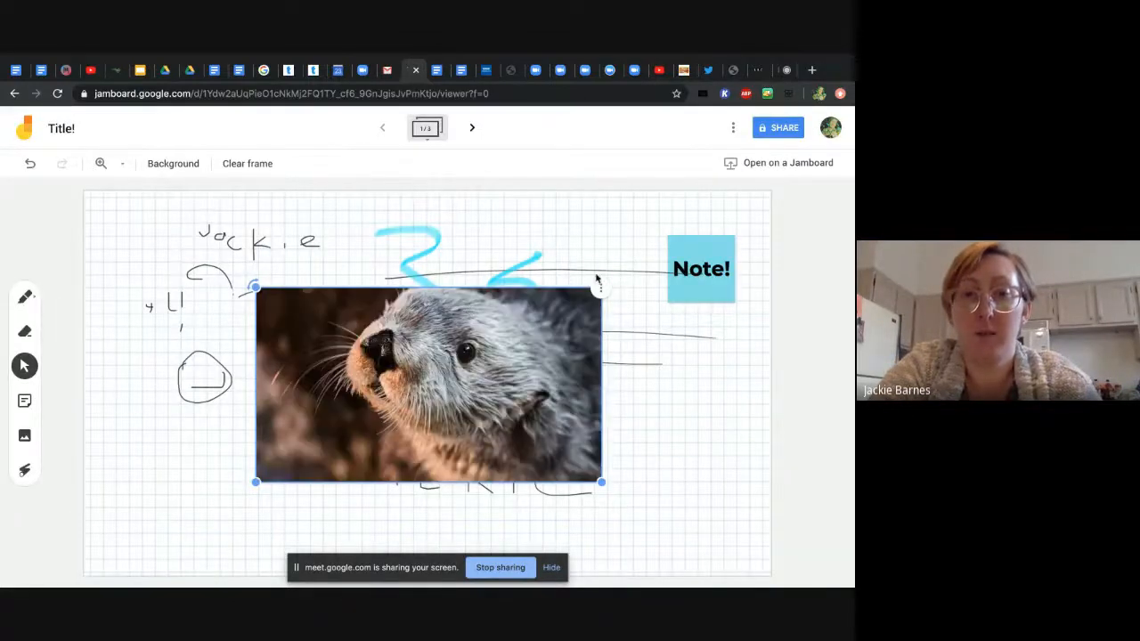
left_click_drag(579, 300, 416, 380)
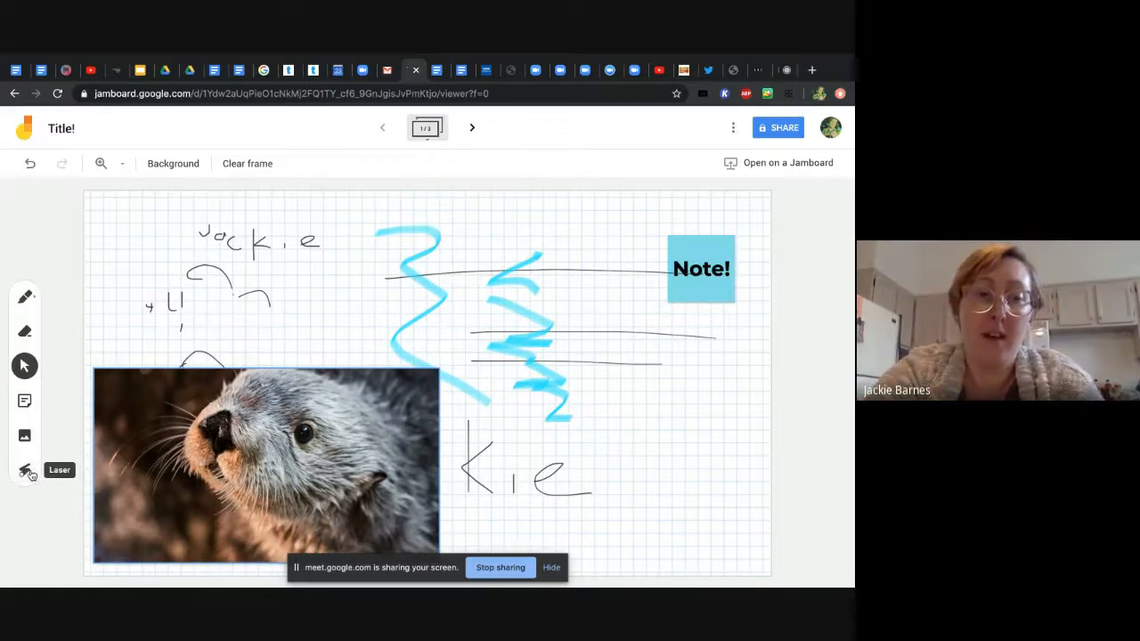
Use the laser to point out the handwritten marks and circle the otter's face with temporary strokes
left_click(30, 473)
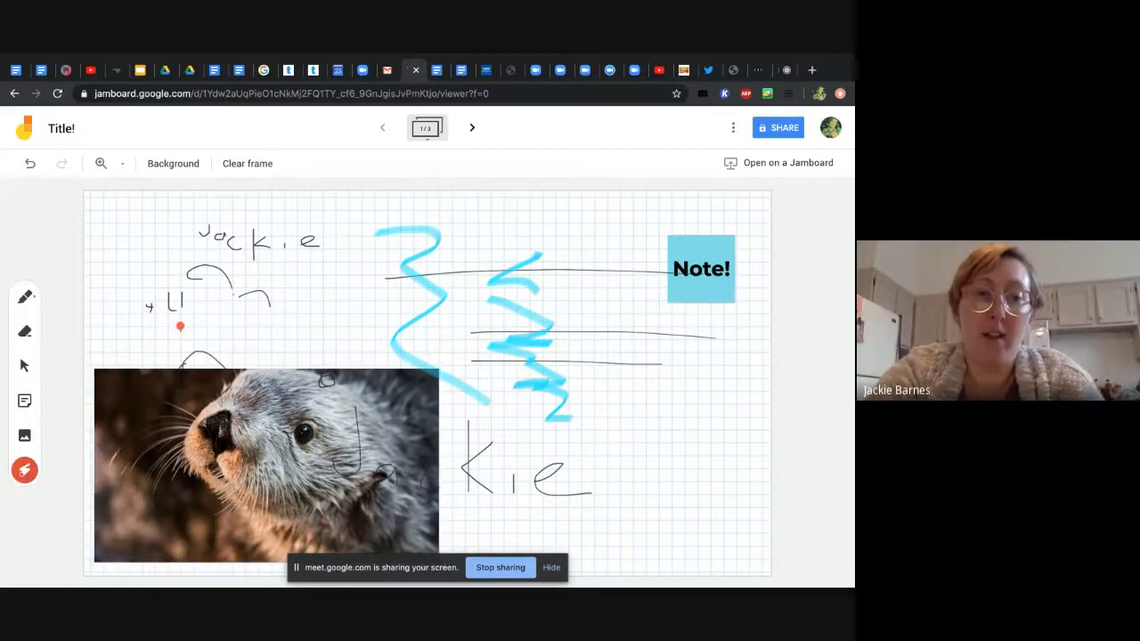
mouse_move(180, 326)
left_mouse_down()
mouse_move(205, 295)
mouse_move(256, 319)
mouse_move(212, 348)
mouse_move(191, 346)
mouse_move(203, 269)
mouse_move(433, 282)
mouse_move(428, 319)
mouse_move(302, 310)
mouse_move(206, 269)
mouse_move(372, 260)
left_mouse_up()
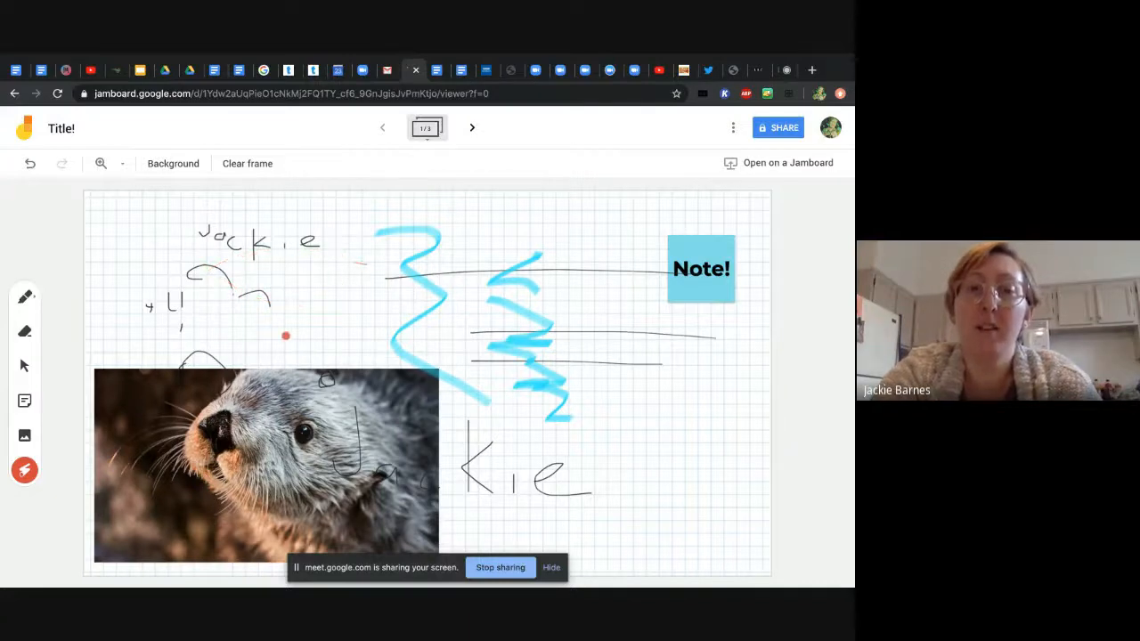
mouse_move(286, 336)
left_mouse_down()
mouse_move(303, 267)
mouse_move(205, 272)
mouse_move(268, 292)
left_mouse_up()
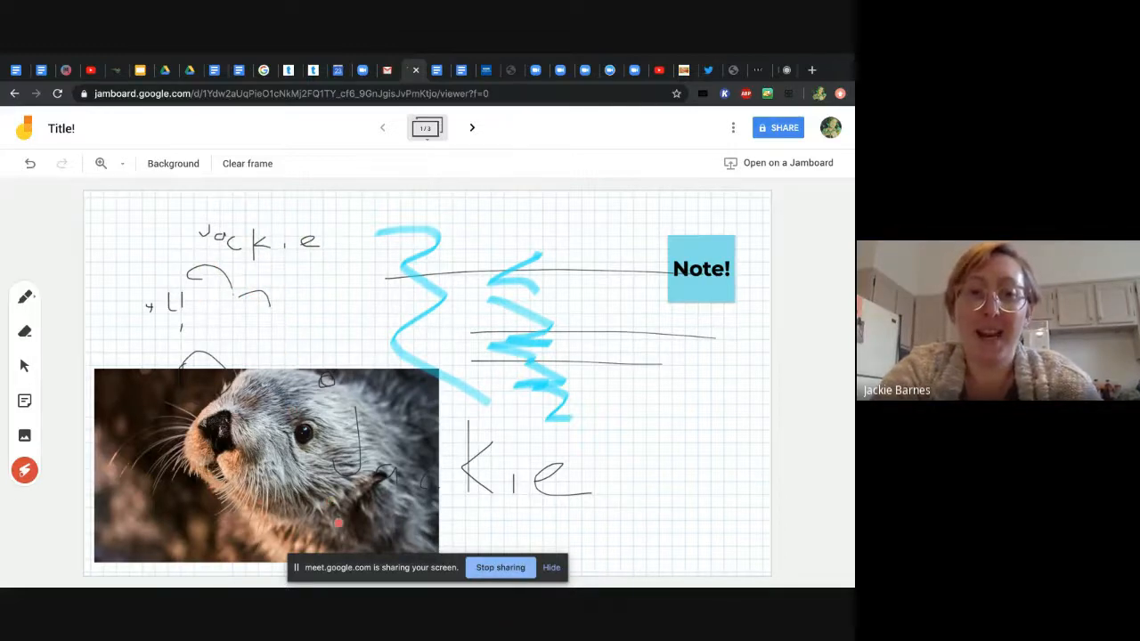
mouse_move(338, 522)
left_mouse_down()
mouse_move(214, 357)
mouse_move(356, 445)
mouse_move(383, 477)
left_mouse_up()
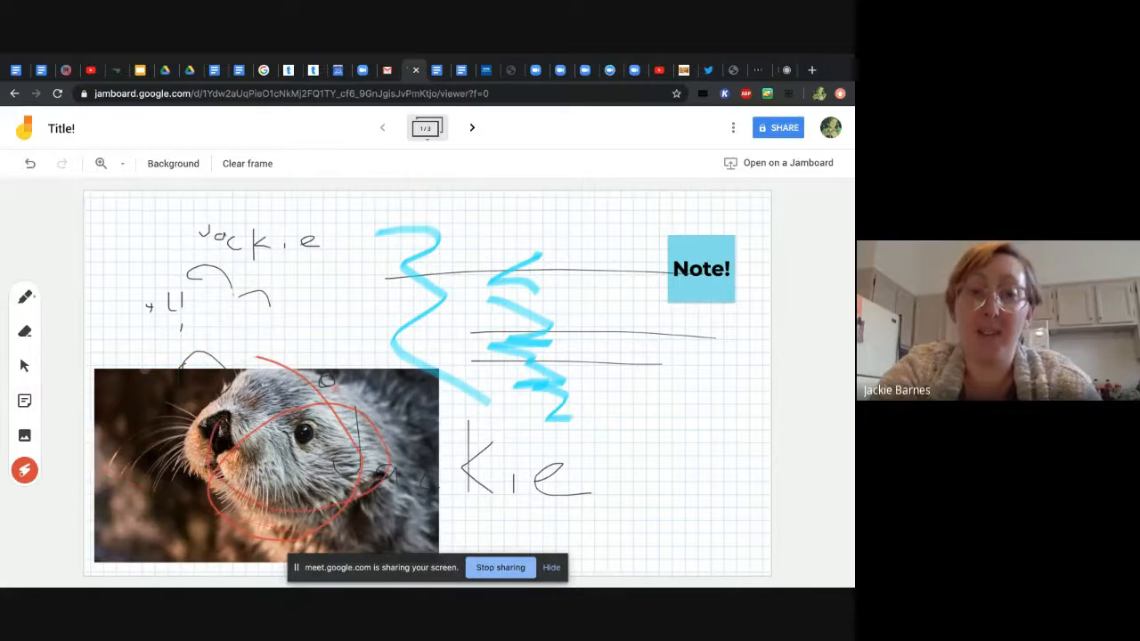
mouse_move(214, 464)
left_mouse_down()
mouse_move(150, 489)
mouse_move(159, 463)
mouse_move(216, 458)
mouse_move(156, 493)
mouse_move(203, 422)
left_mouse_up()
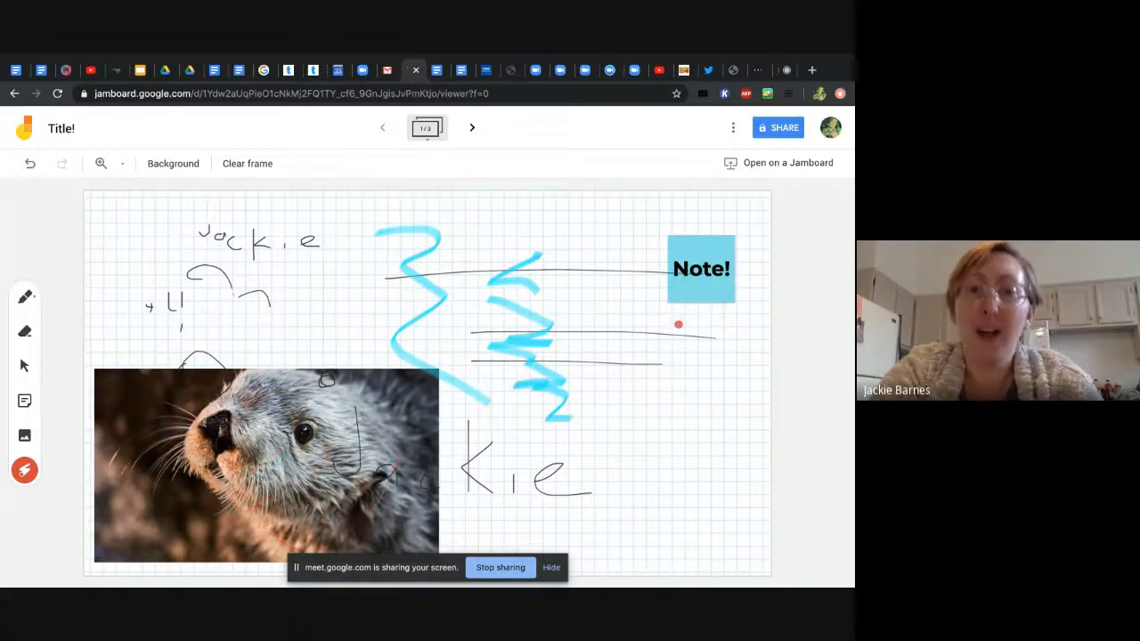
Trace temporary laser strokes across and around the "Note!" sticky note
mouse_move(678, 324)
left_mouse_down()
mouse_move(686, 348)
mouse_move(735, 277)
mouse_move(723, 259)
mouse_move(668, 376)
mouse_move(639, 259)
mouse_move(751, 249)
mouse_move(628, 270)
left_mouse_up()
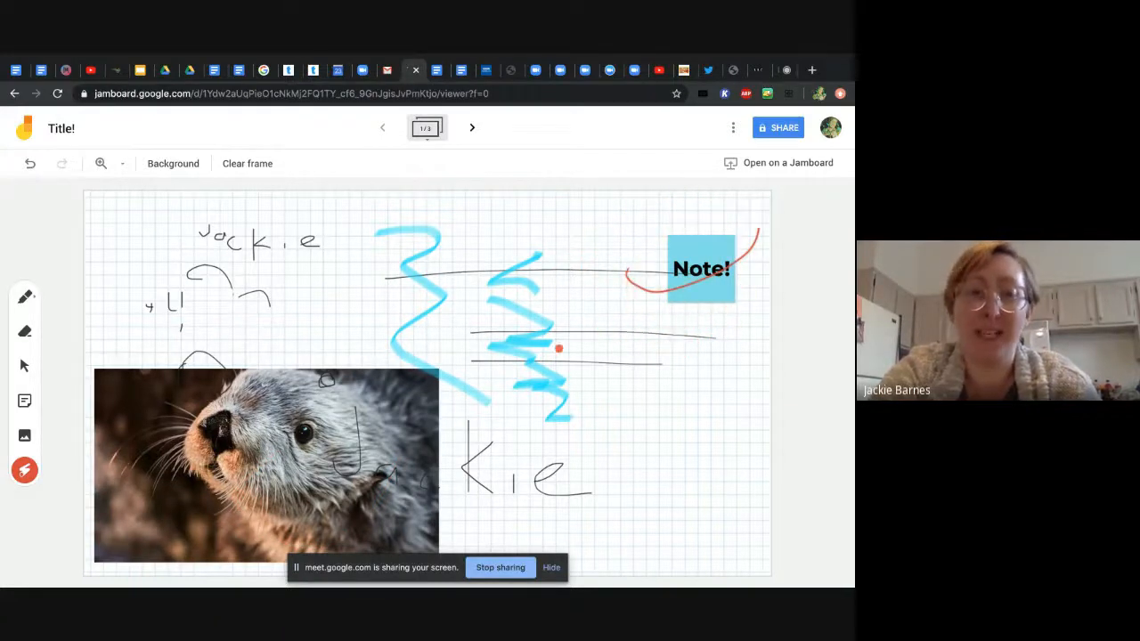
mouse_move(668, 374)
left_mouse_down()
mouse_move(687, 234)
mouse_move(713, 325)
left_mouse_up()
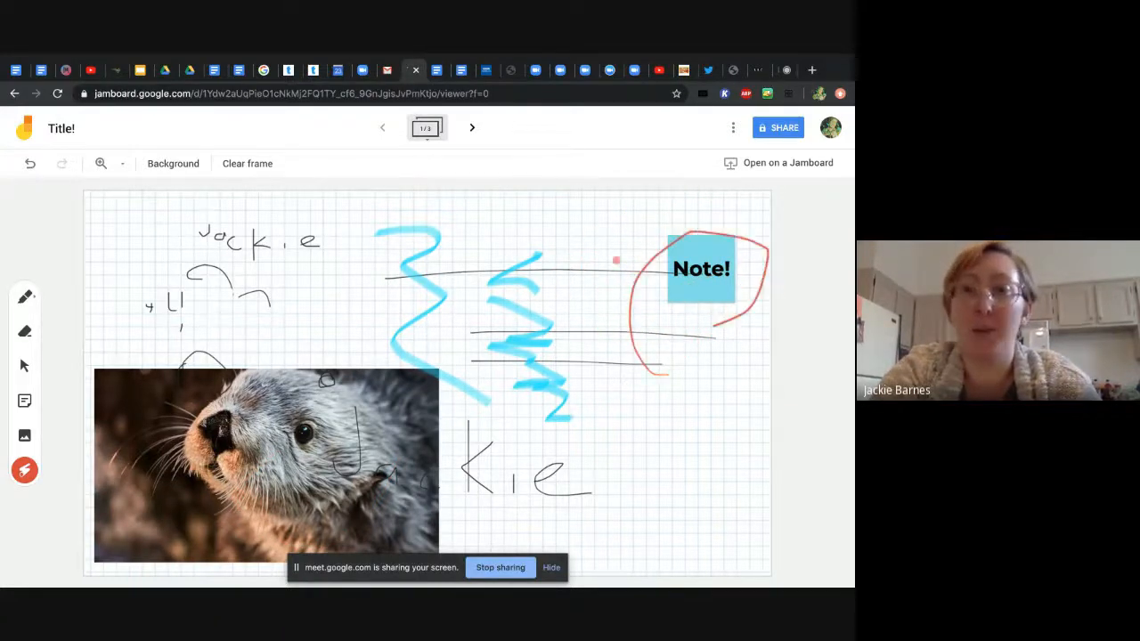
mouse_move(616, 260)
left_mouse_down()
mouse_move(656, 327)
mouse_move(669, 233)
mouse_move(618, 242)
mouse_move(751, 293)
mouse_move(659, 204)
mouse_move(699, 294)
mouse_move(617, 291)
left_mouse_up()
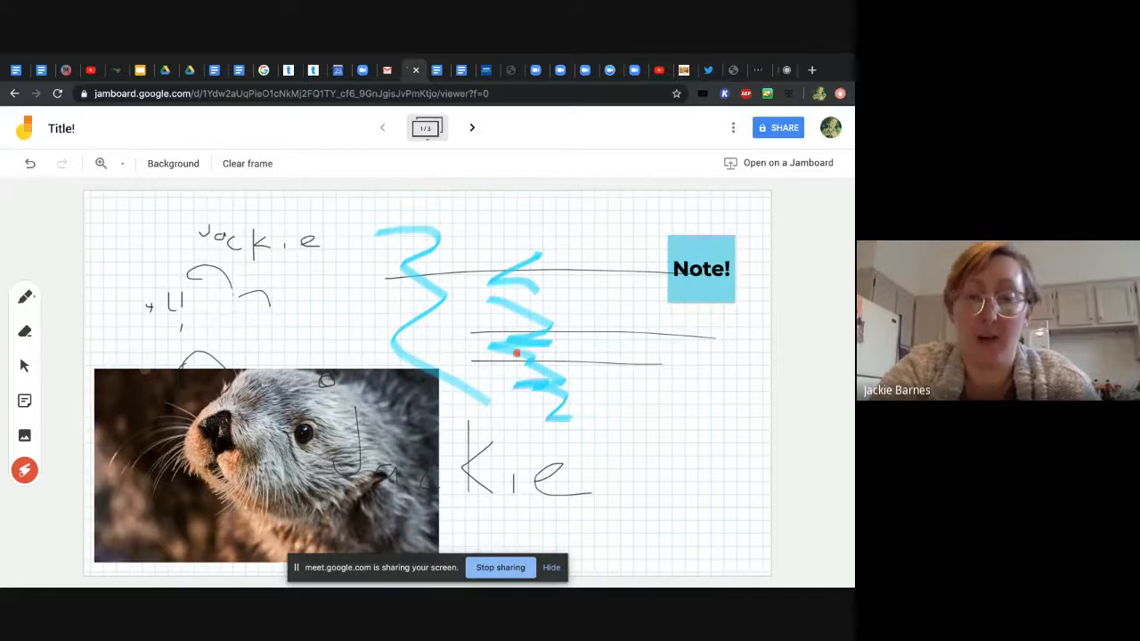
Open the jam's sharing settings, go to the field for inviting people, and select the share link
left_click(777, 129)
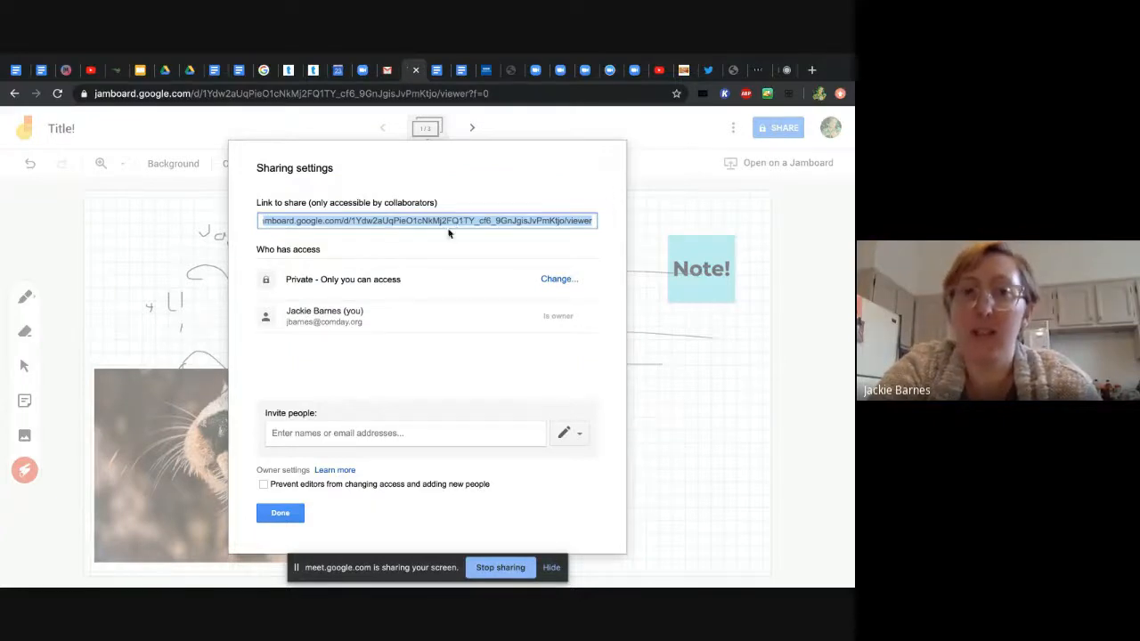
left_click(441, 433)
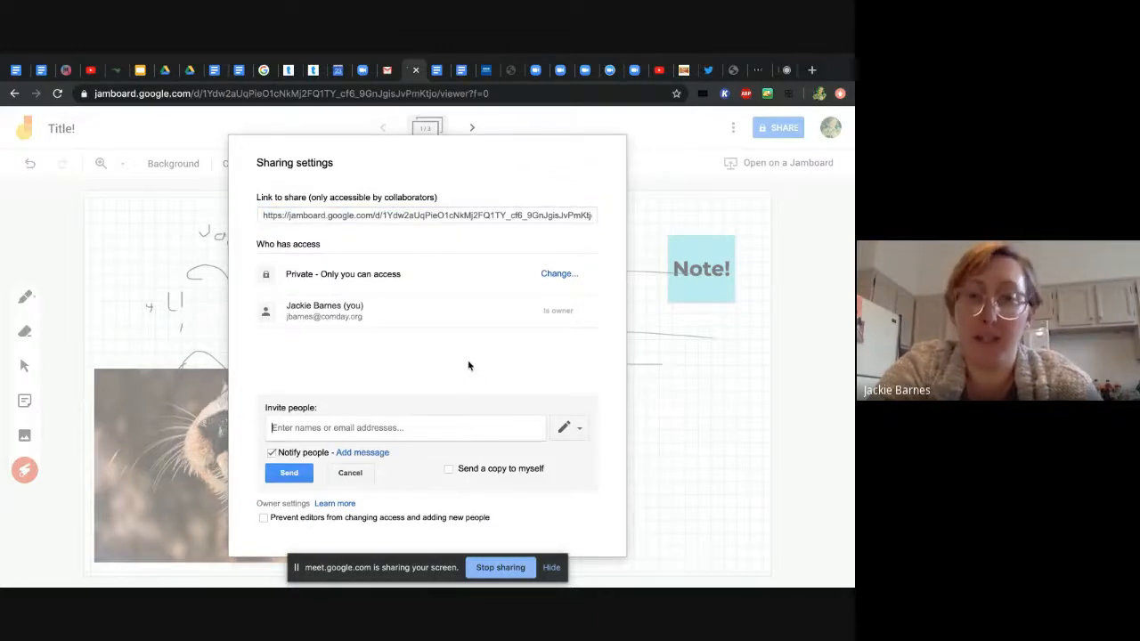
left_click(395, 214)
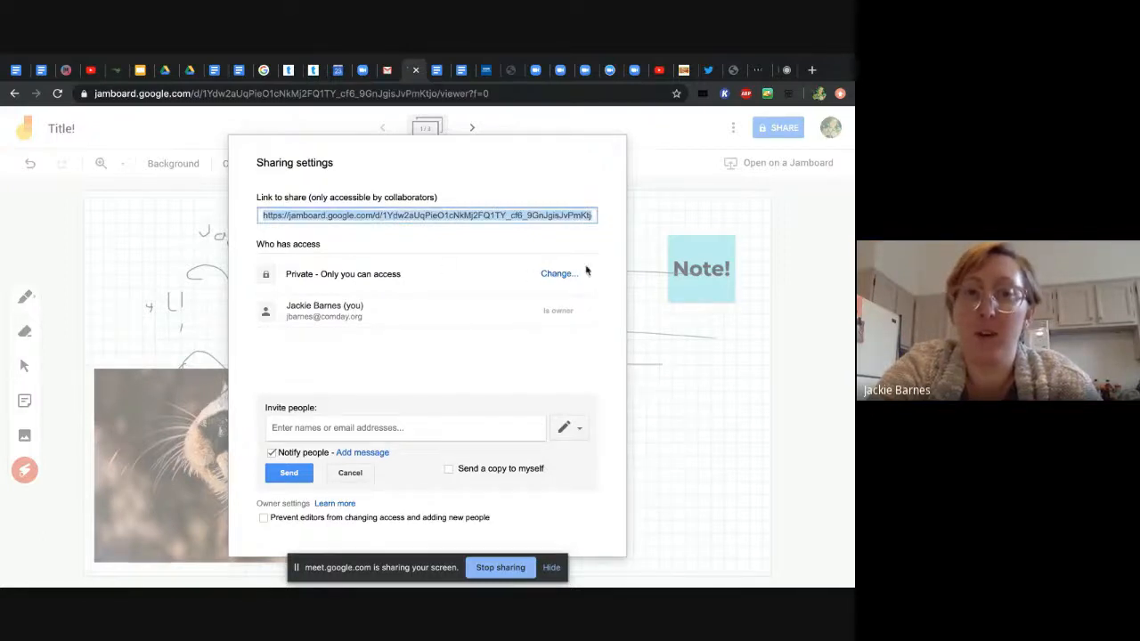
Set link sharing to anyone at Community Day School with the link, grant edit access, and save it
left_click(562, 276)
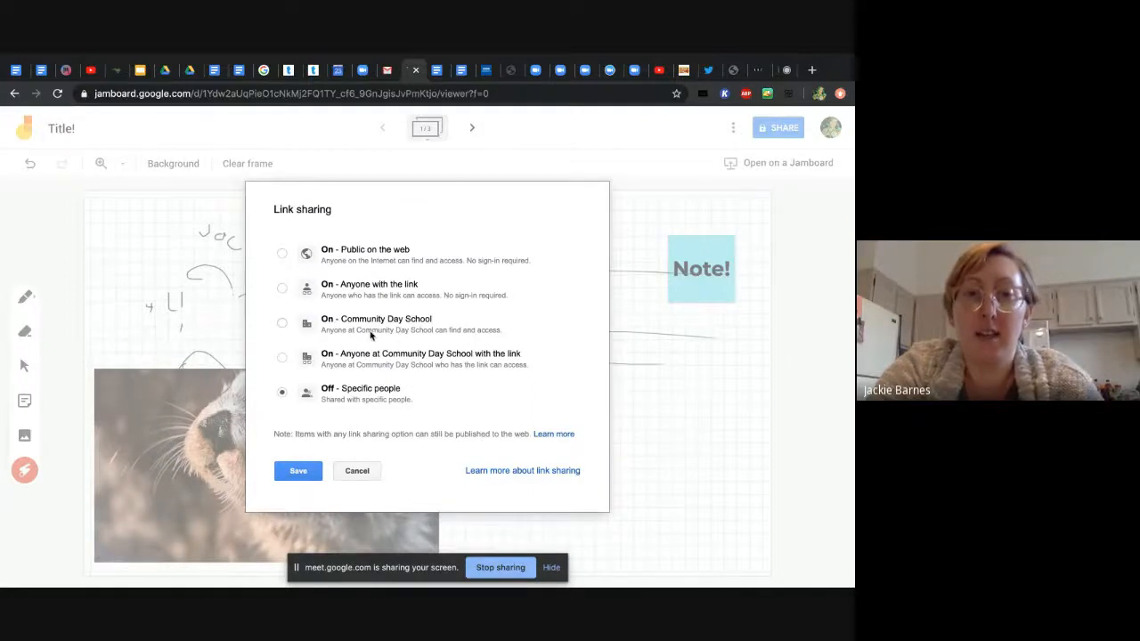
left_click(346, 357)
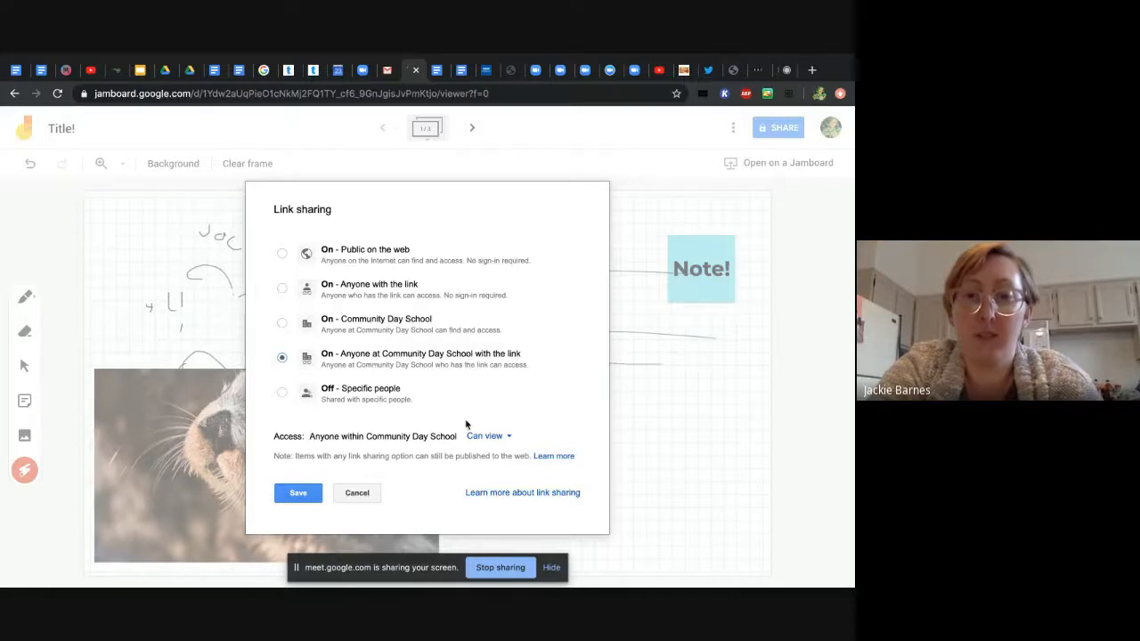
left_click(497, 440)
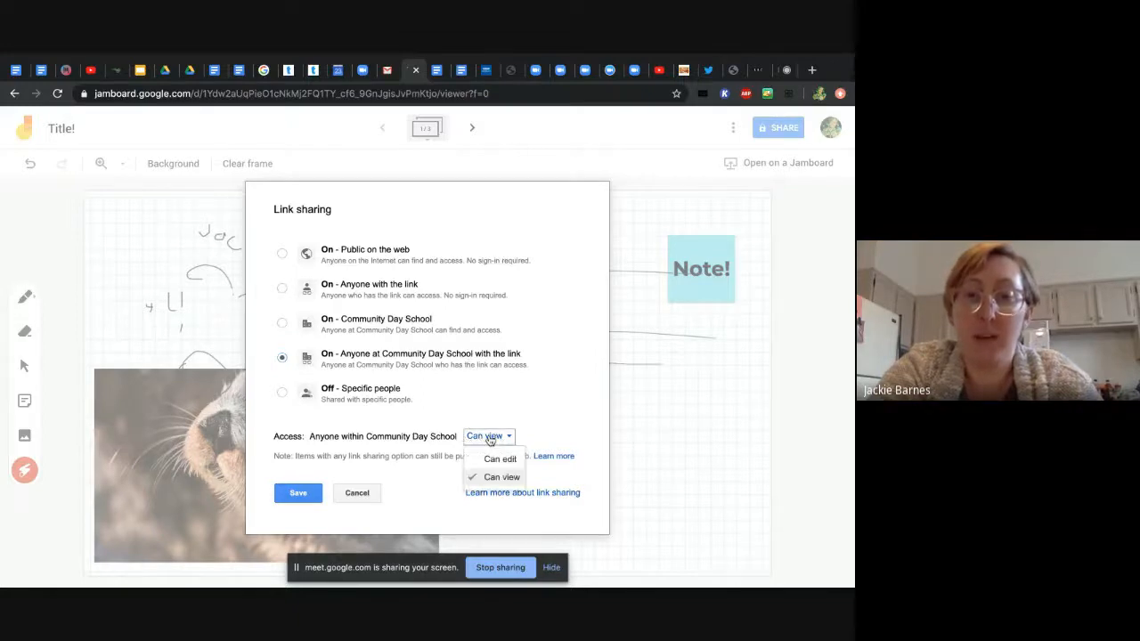
left_click(491, 454)
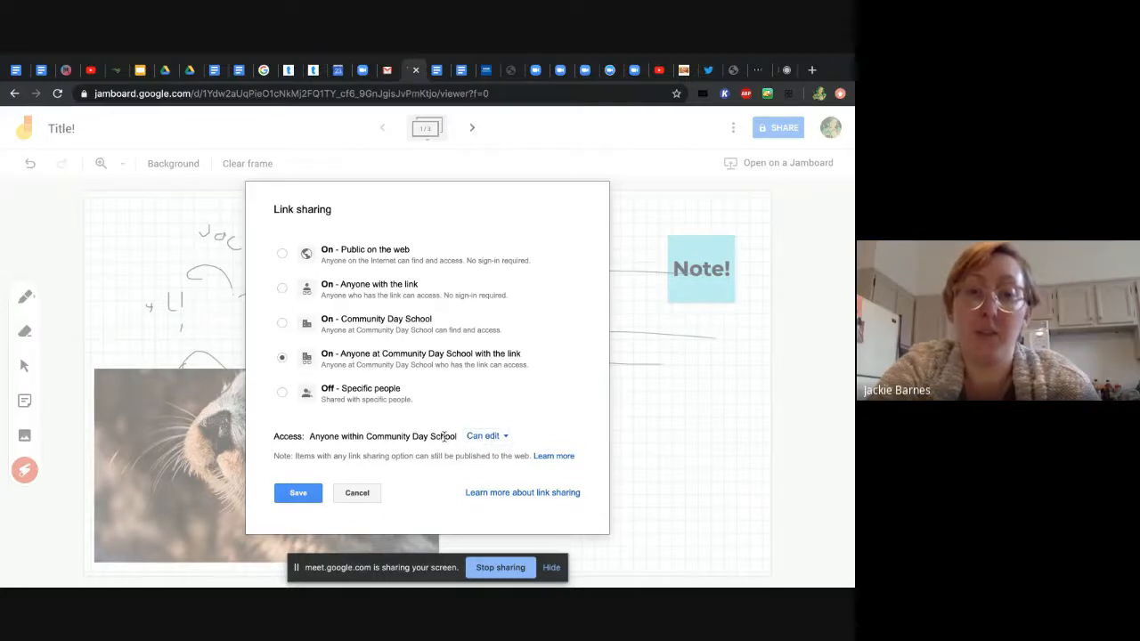
left_click(293, 500)
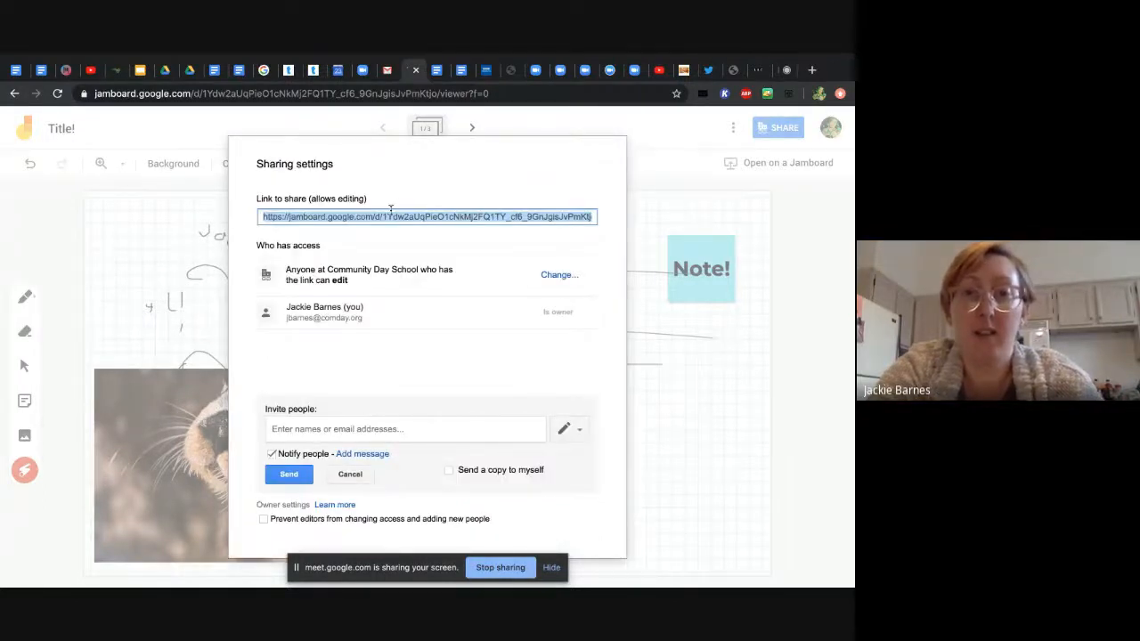
Select the jam's share link, cancel the empty invitation and close the sharing settings
left_click(391, 211)
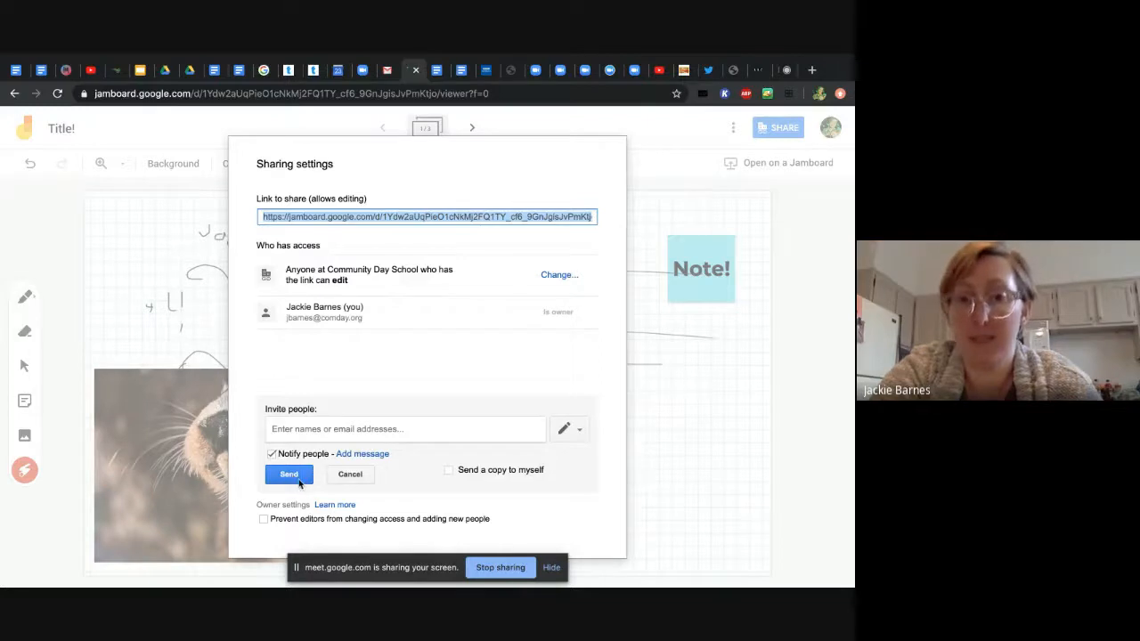
left_click(349, 474)
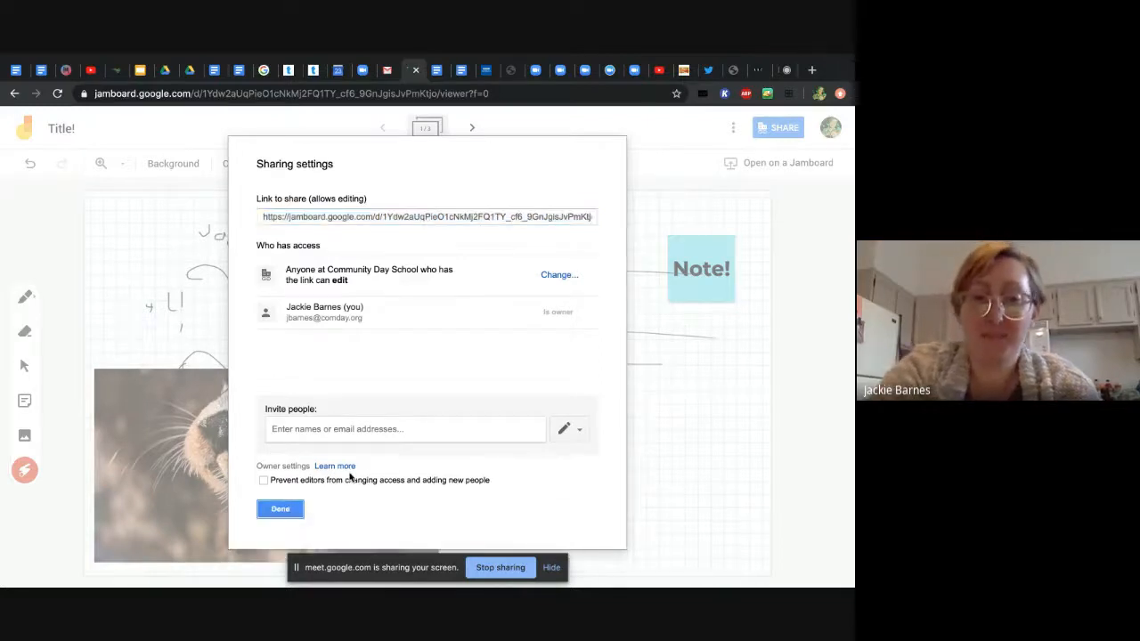
left_click(277, 508)
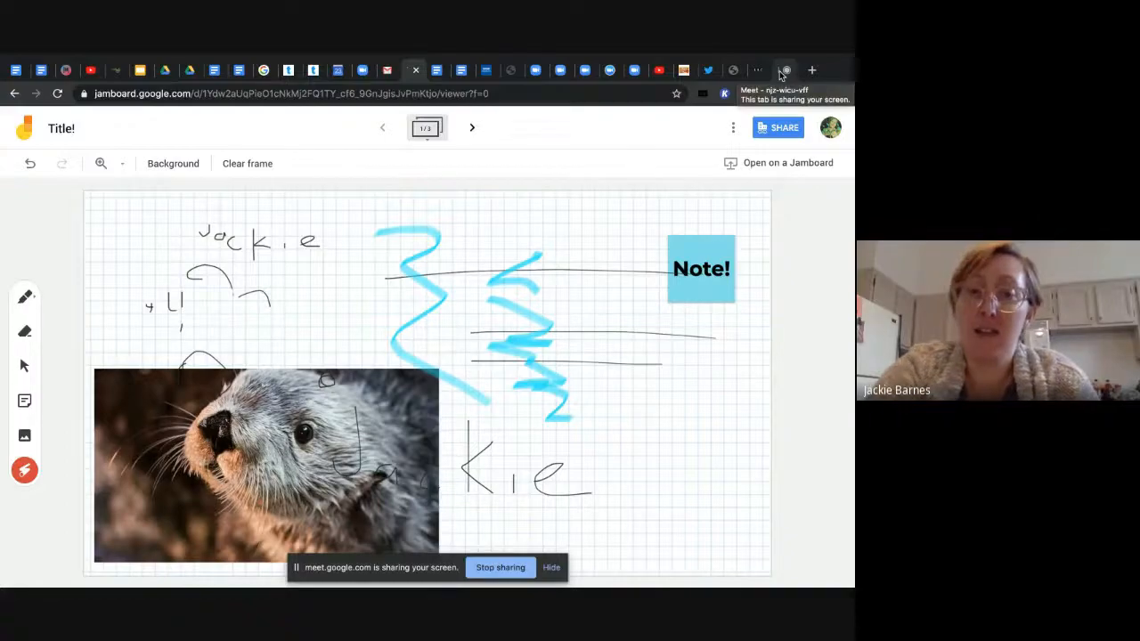
Stop sharing the screen in the Google Meet call
left_click(504, 567)
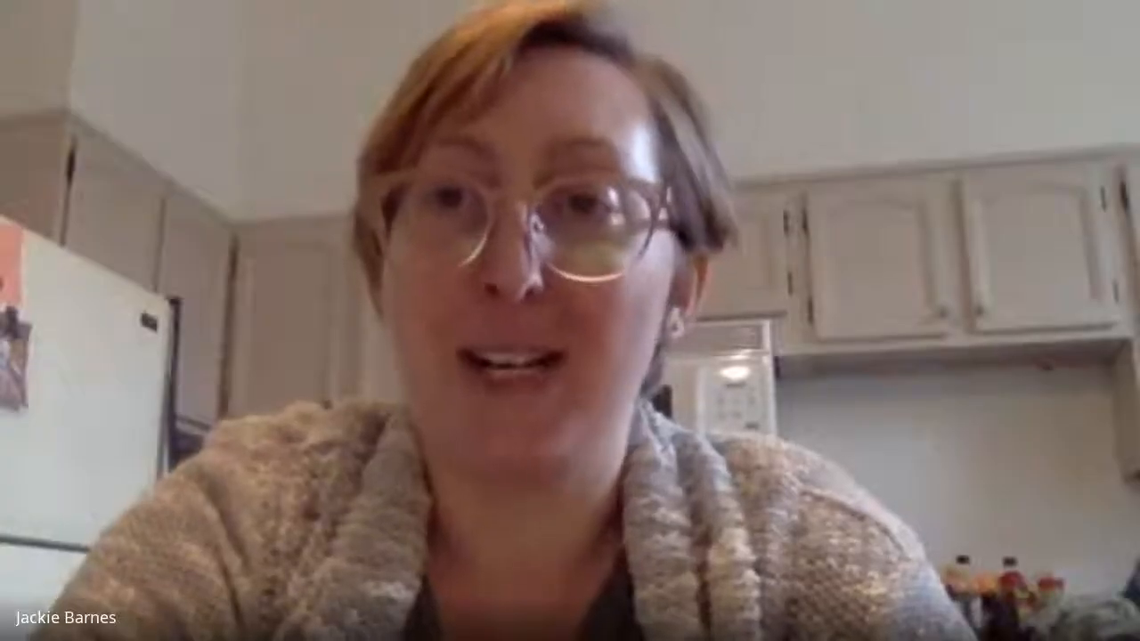